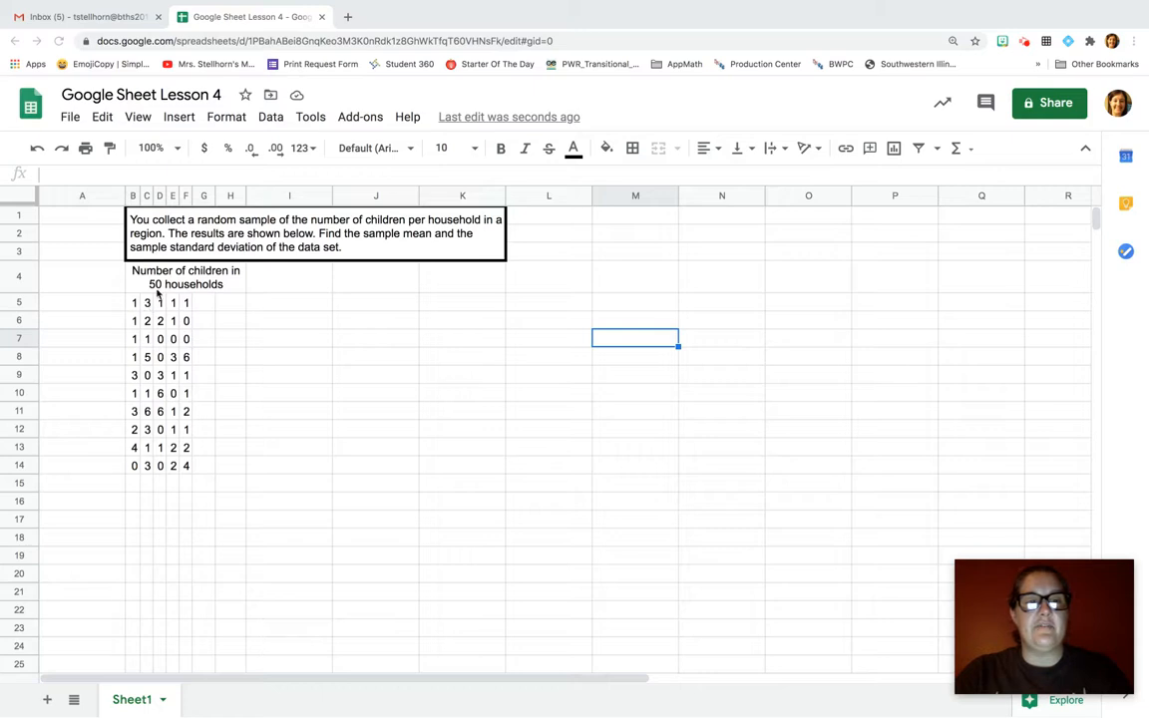
# - Enter the heading x in cell J5 and list the values 0 through 6 beneath it in J6:J12
pyautogui.click(380, 309)
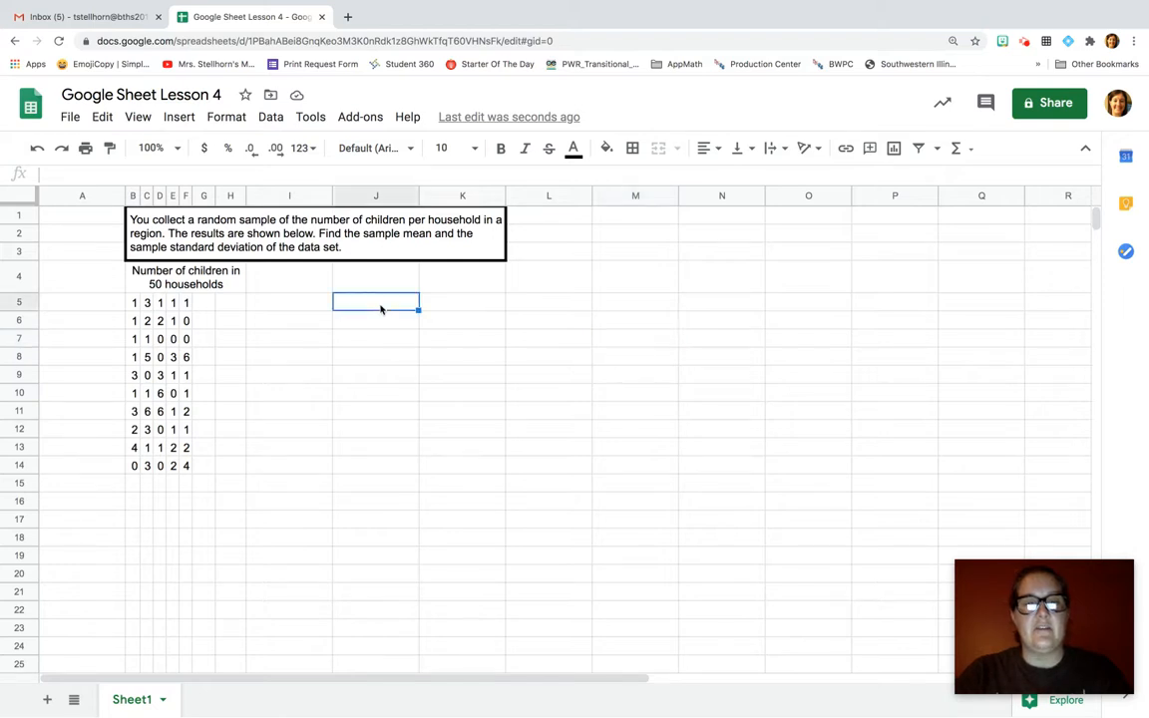
pyautogui.write('x')
pyautogui.press('Return')
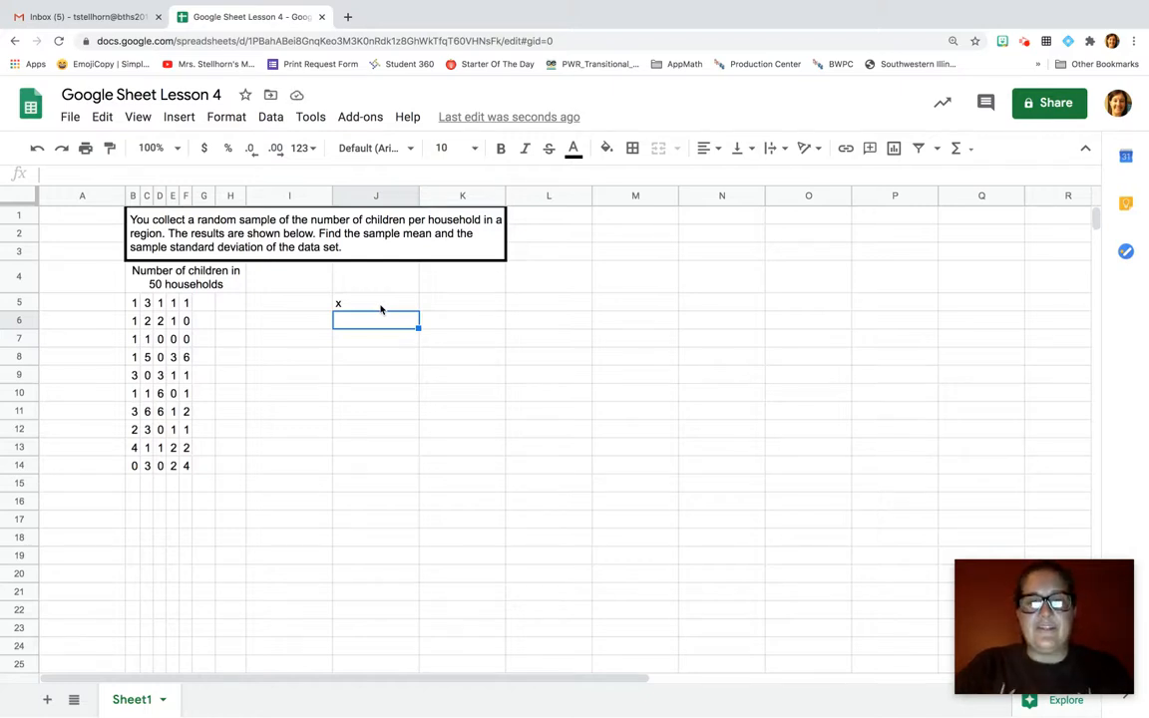
pyautogui.write('0')
pyautogui.press('Return')
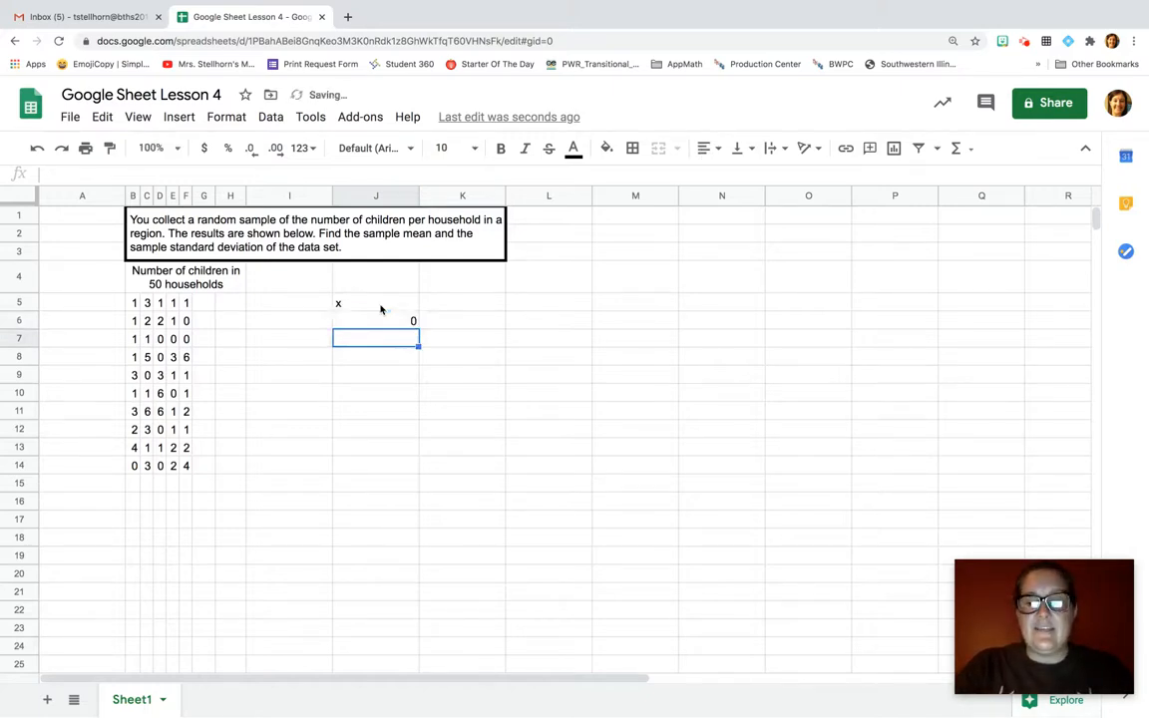
pyautogui.write('1')
pyautogui.press('Return')
pyautogui.write('2')
pyautogui.press('Return')
pyautogui.write('3')
pyautogui.press('Return')
pyautogui.write('4')
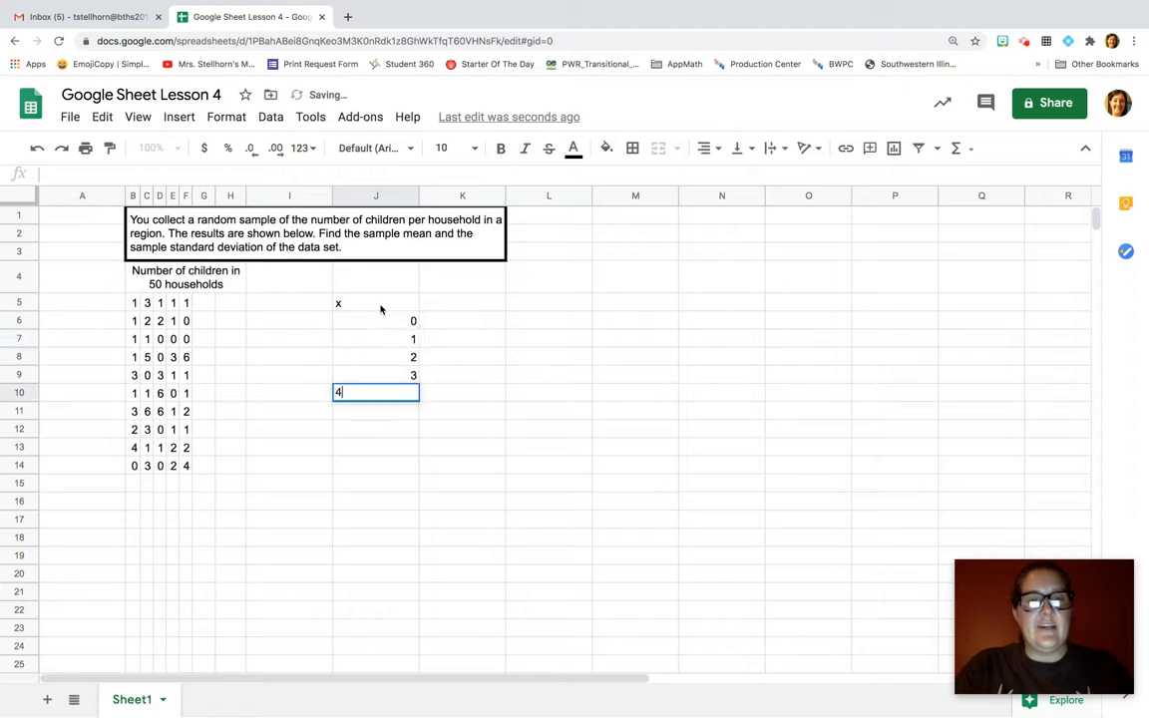
pyautogui.press('Return')
pyautogui.write('5')
pyautogui.press('Return')
pyautogui.write('6')
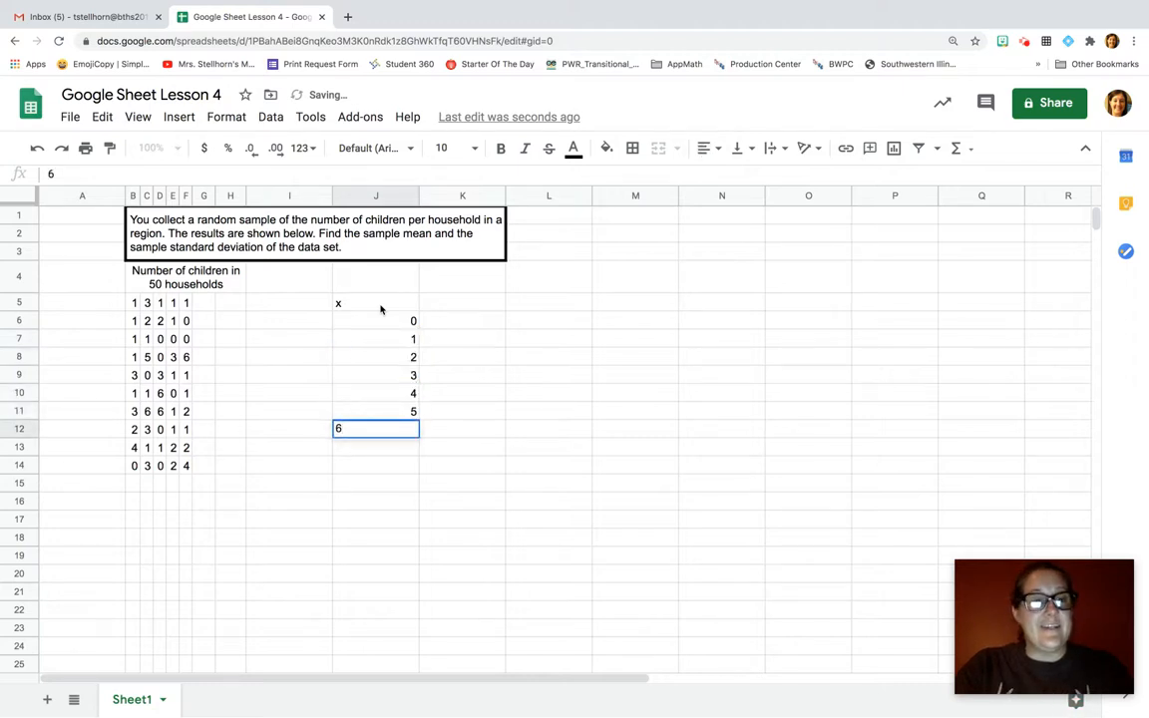
pyautogui.press('Return')
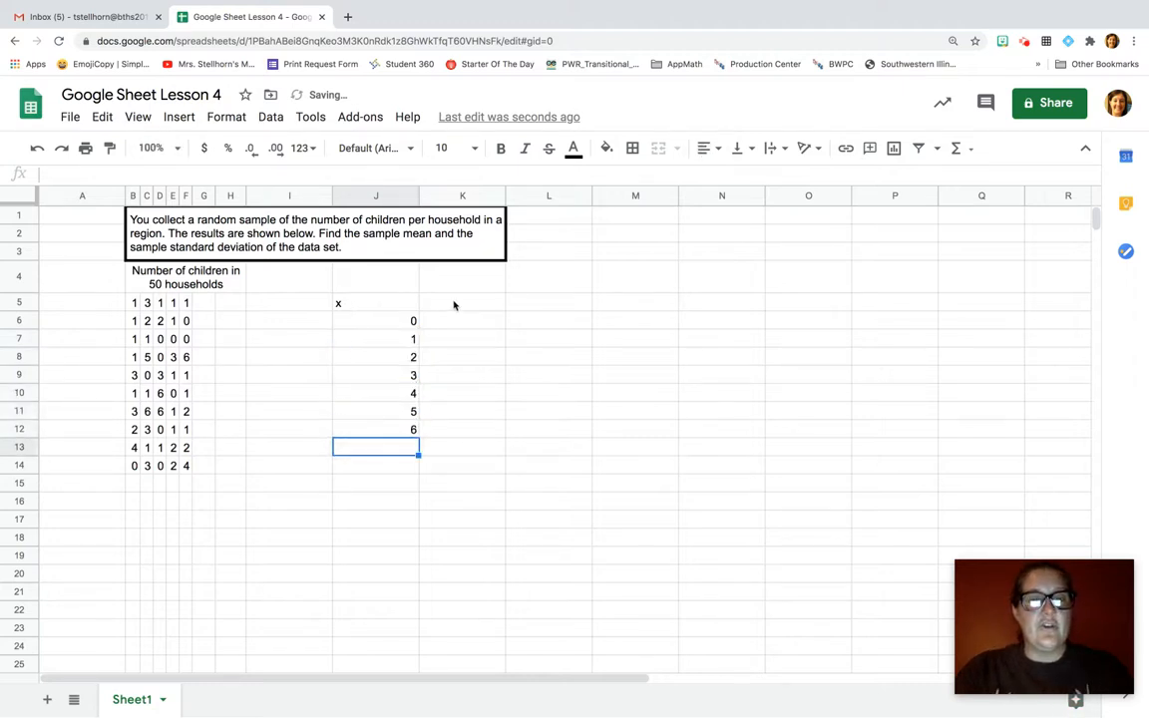
# - Add the frequency column heading f in cell K5, beside the x heading
pyautogui.click(391, 304)
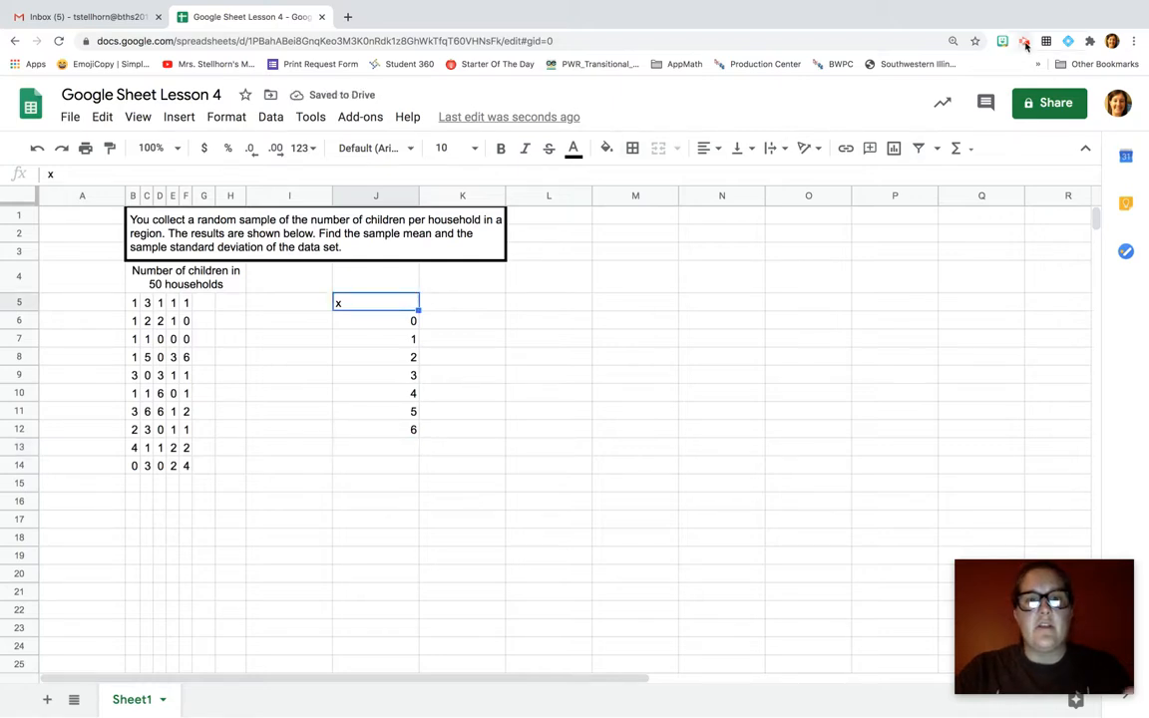
pyautogui.click(495, 301)
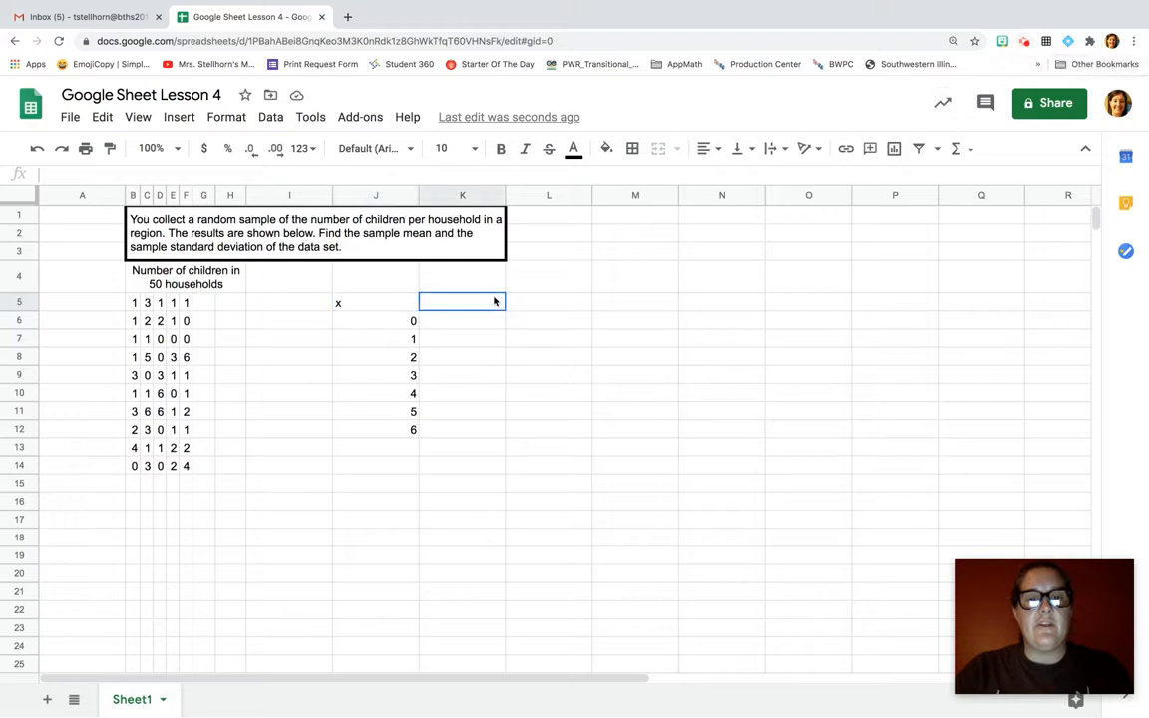
pyautogui.write('f')
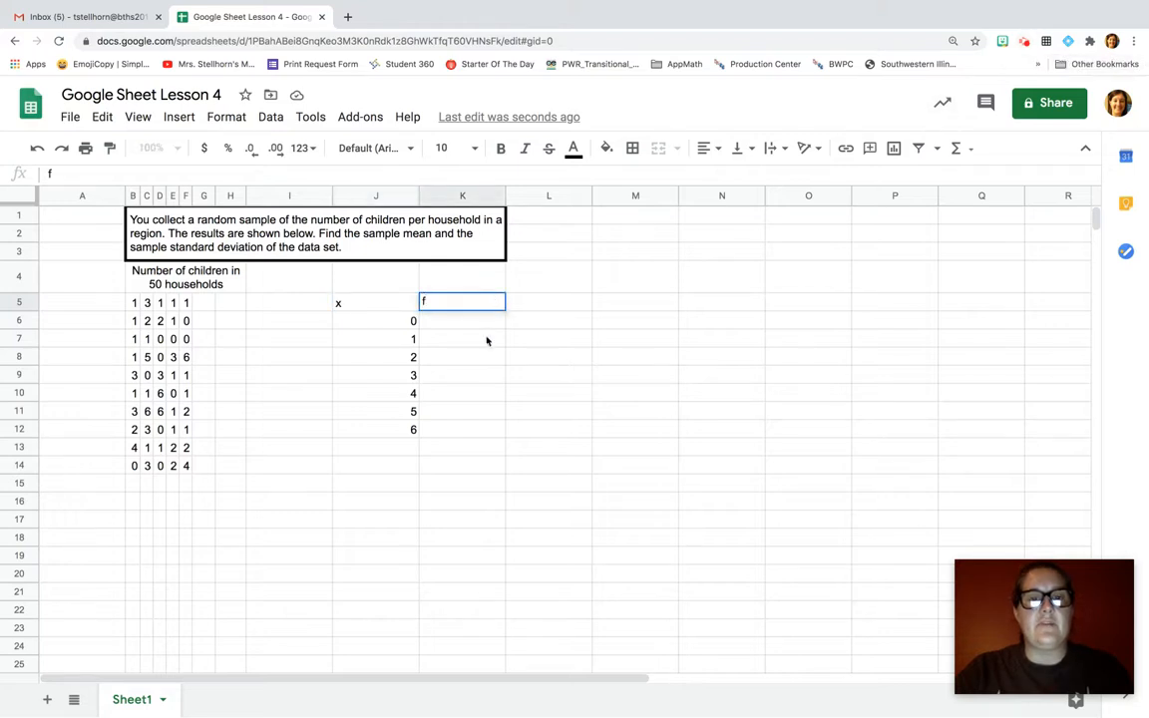
pyautogui.click(487, 338)
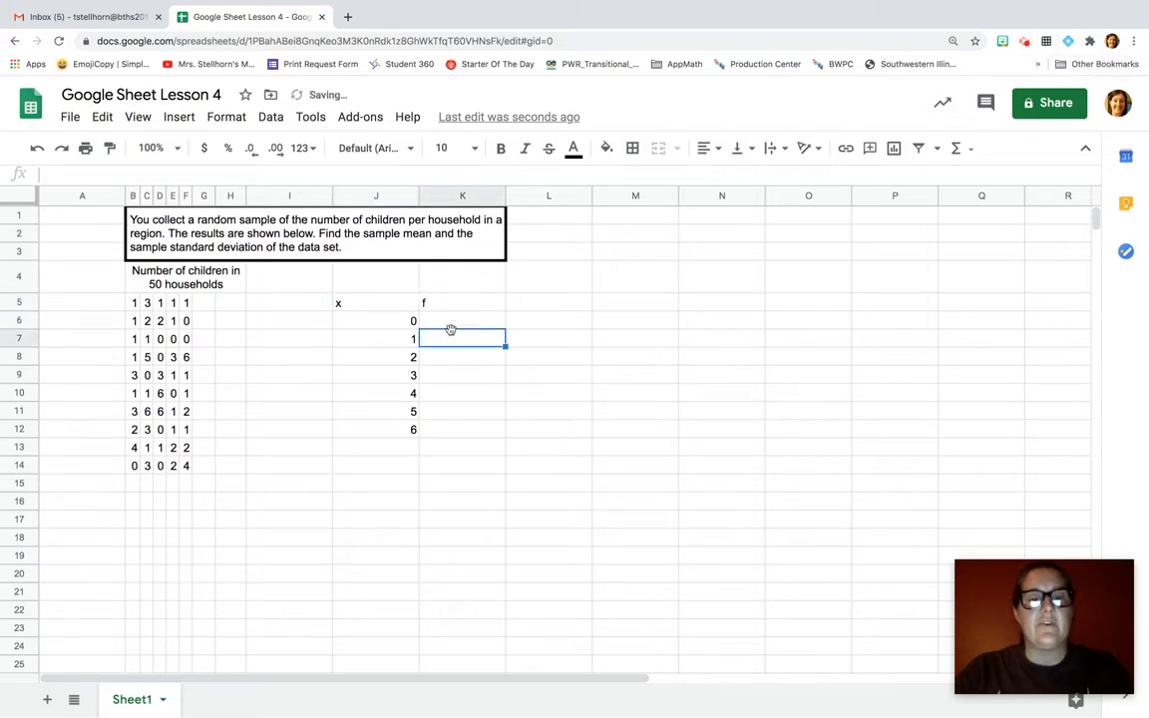
pyautogui.click(454, 323)
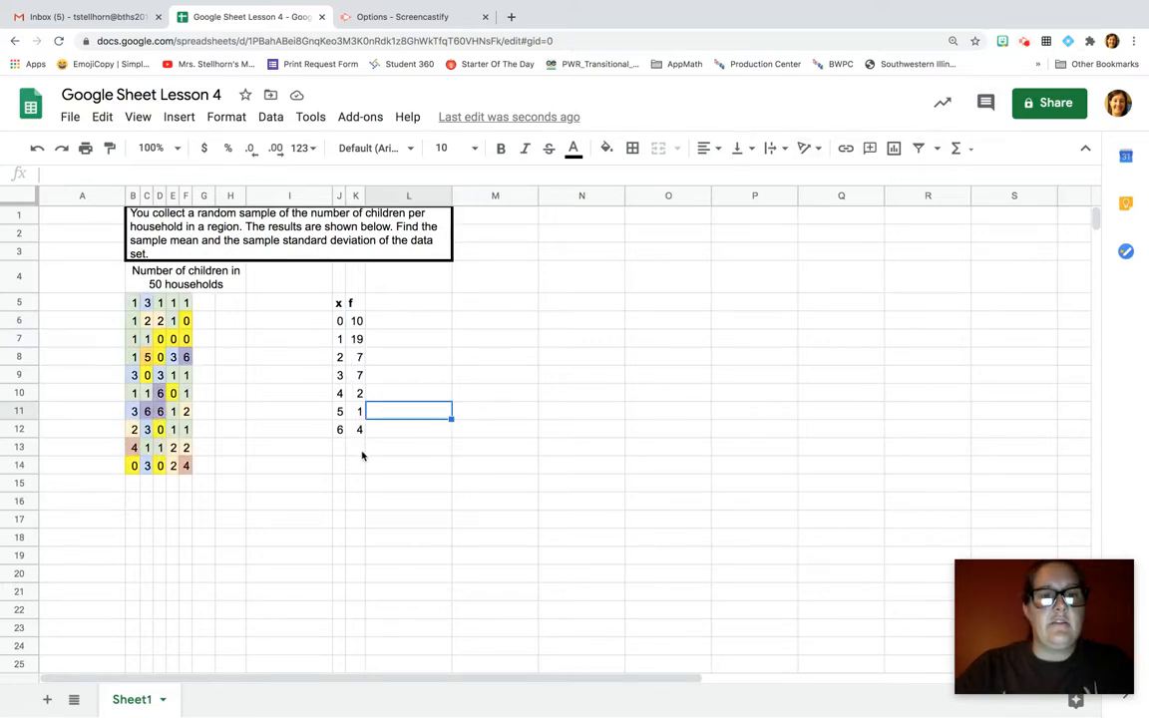
# - Label cell J14 as Total and sum the frequency column in K14 with =SUM(K6:K12)
pyautogui.click(357, 450)
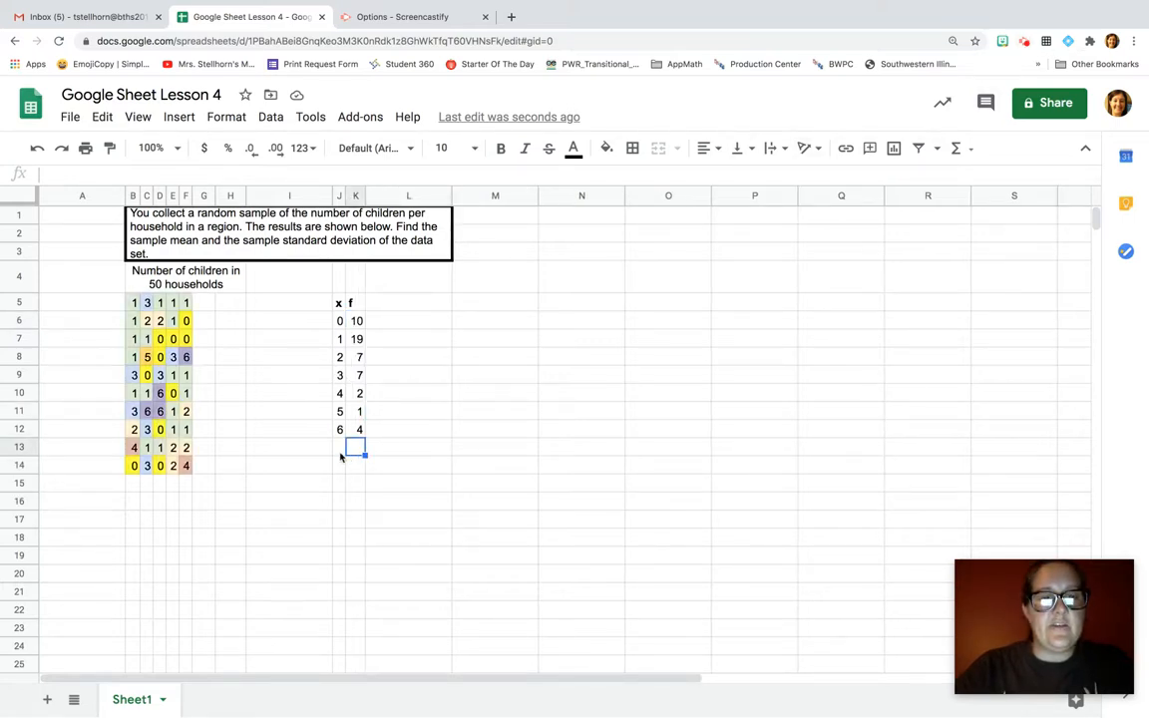
pyautogui.click(340, 454)
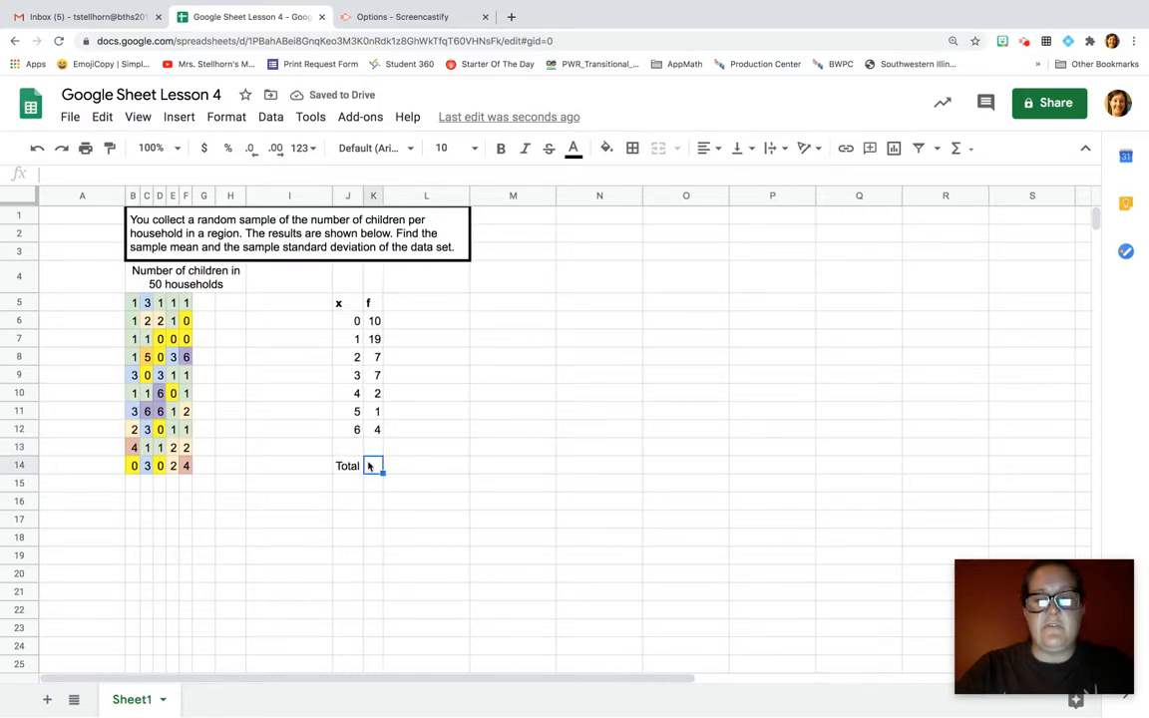
pyautogui.write('=')
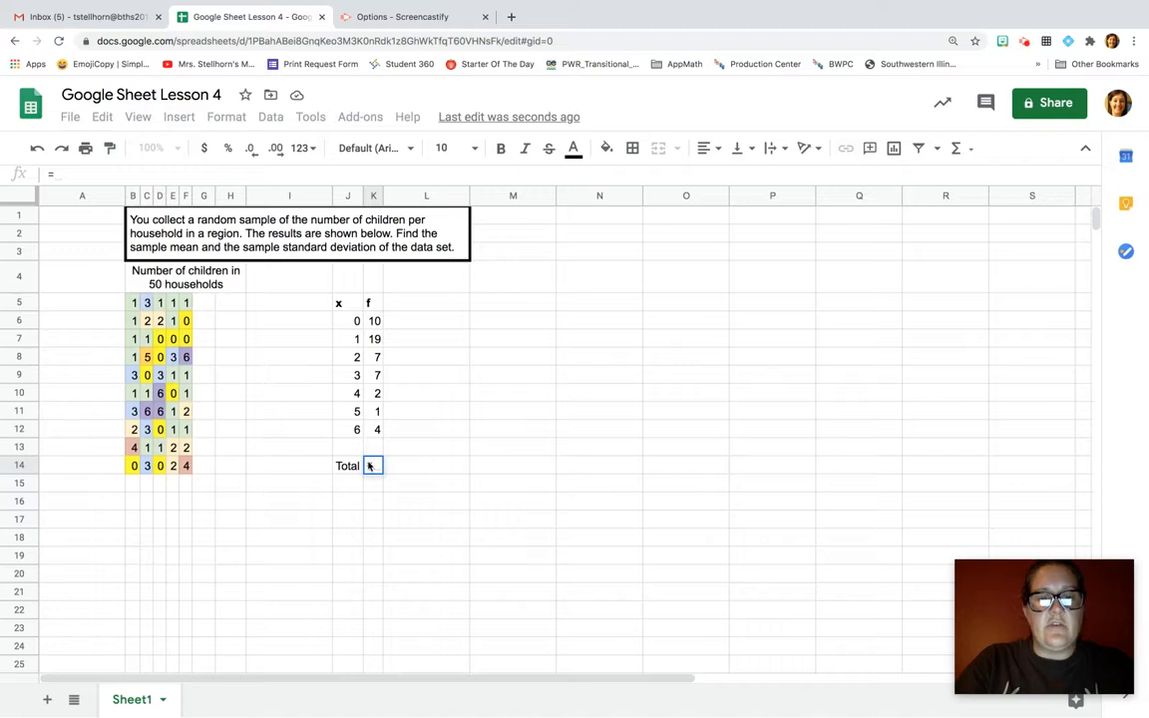
pyautogui.write('SUM(')
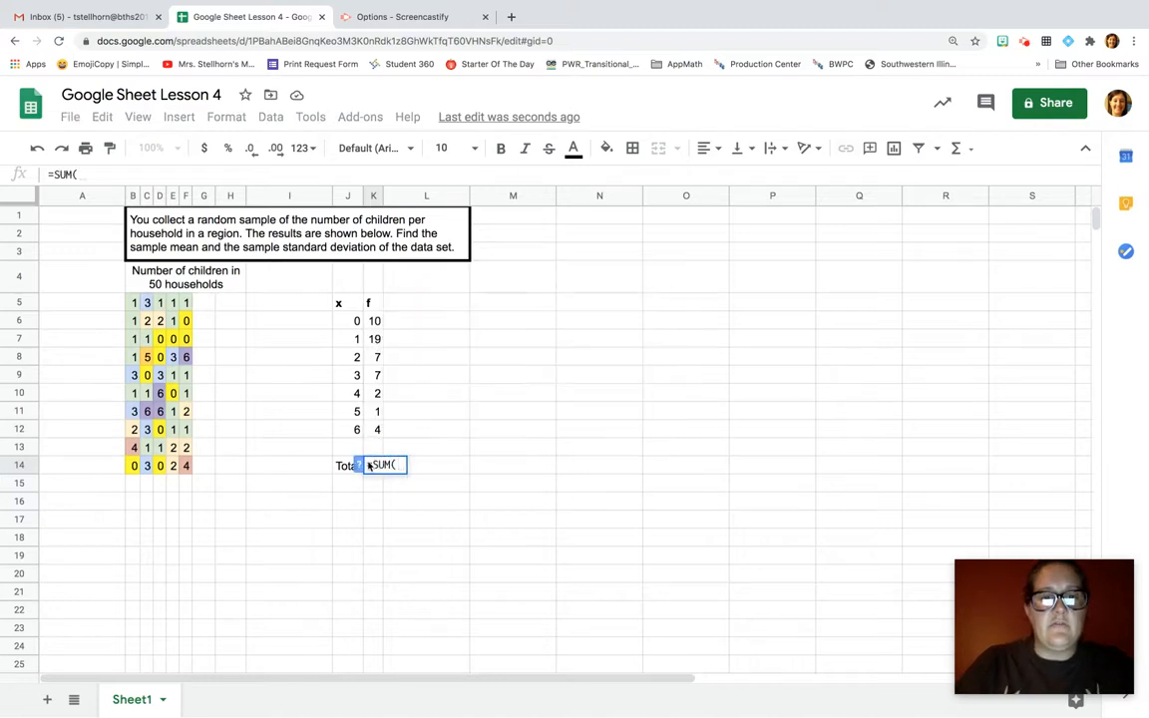
pyautogui.moveTo(374, 320); pyautogui.dragTo(370, 436)
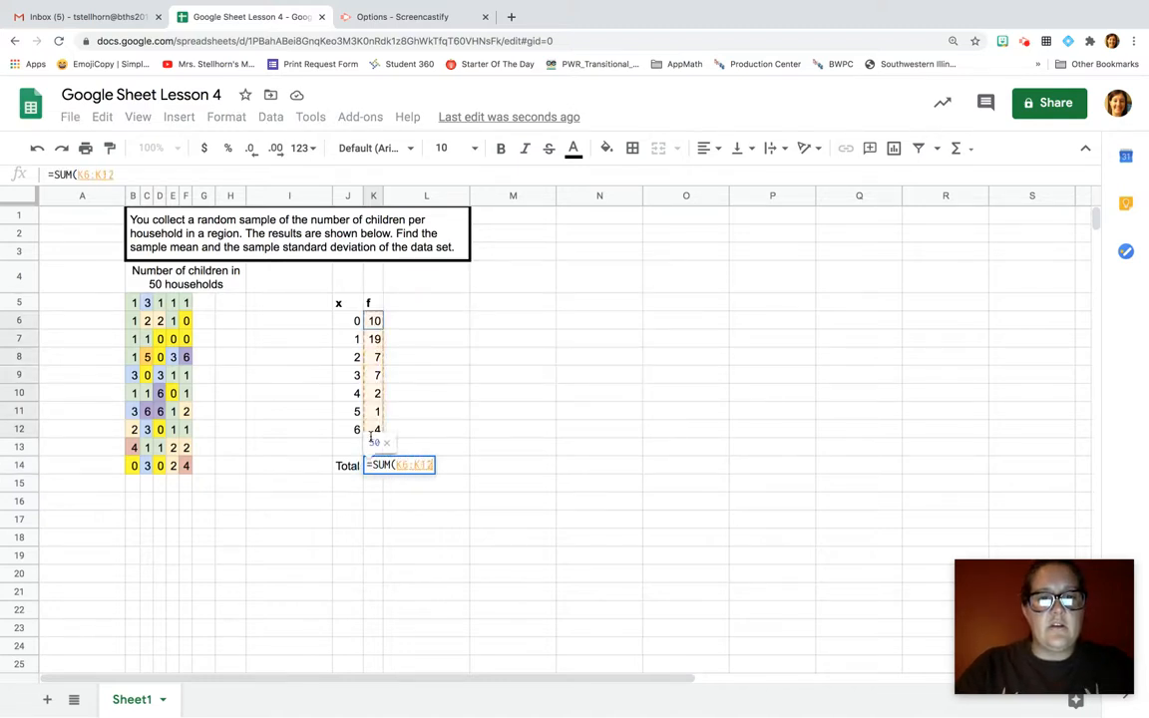
pyautogui.write(')')
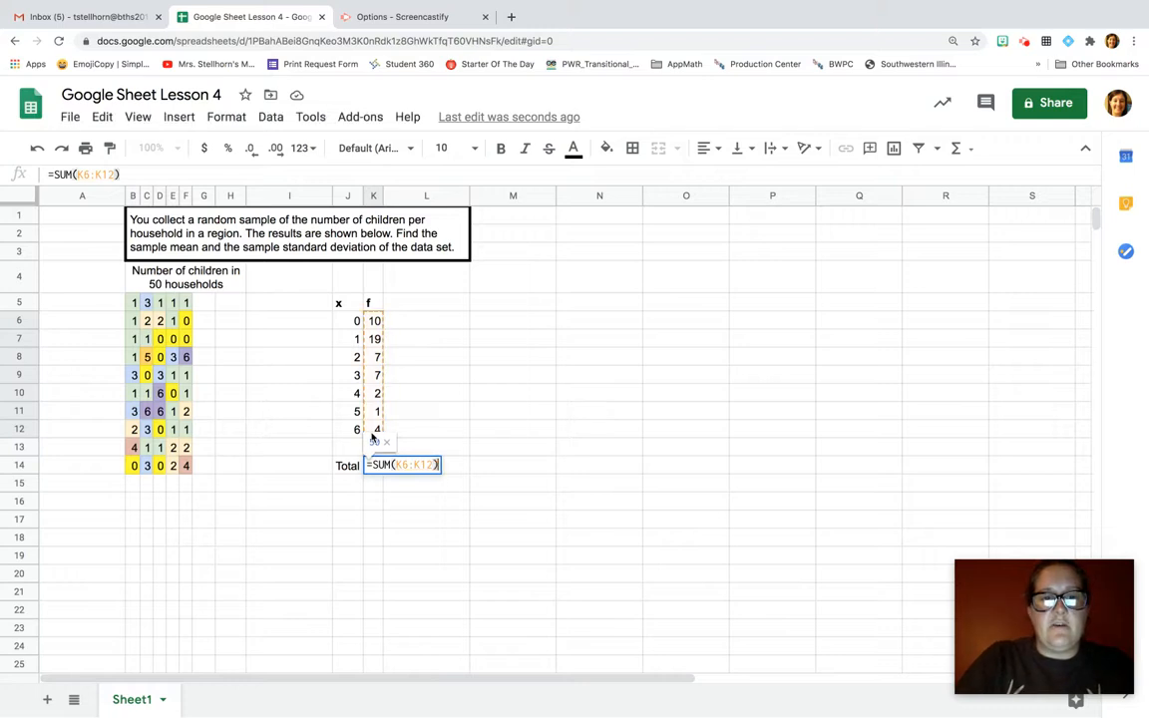
pyautogui.press('Return')
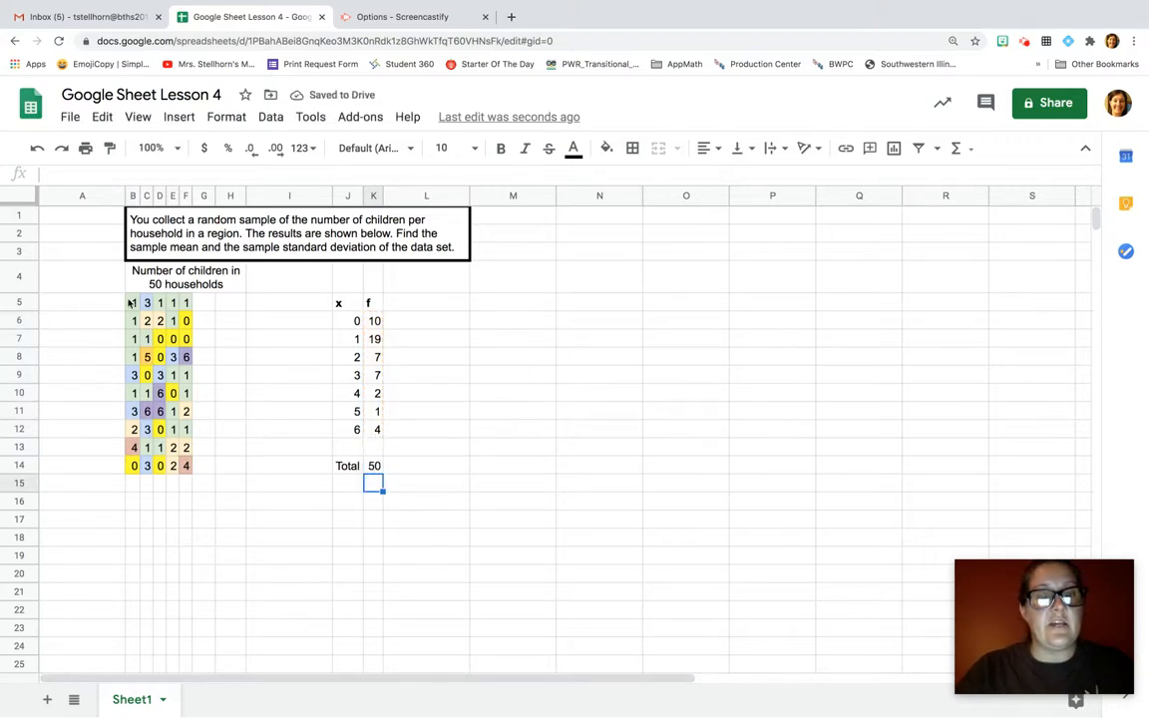
# - Add the column heading x*f in cell L5 and make it bold
pyautogui.click(451, 300)
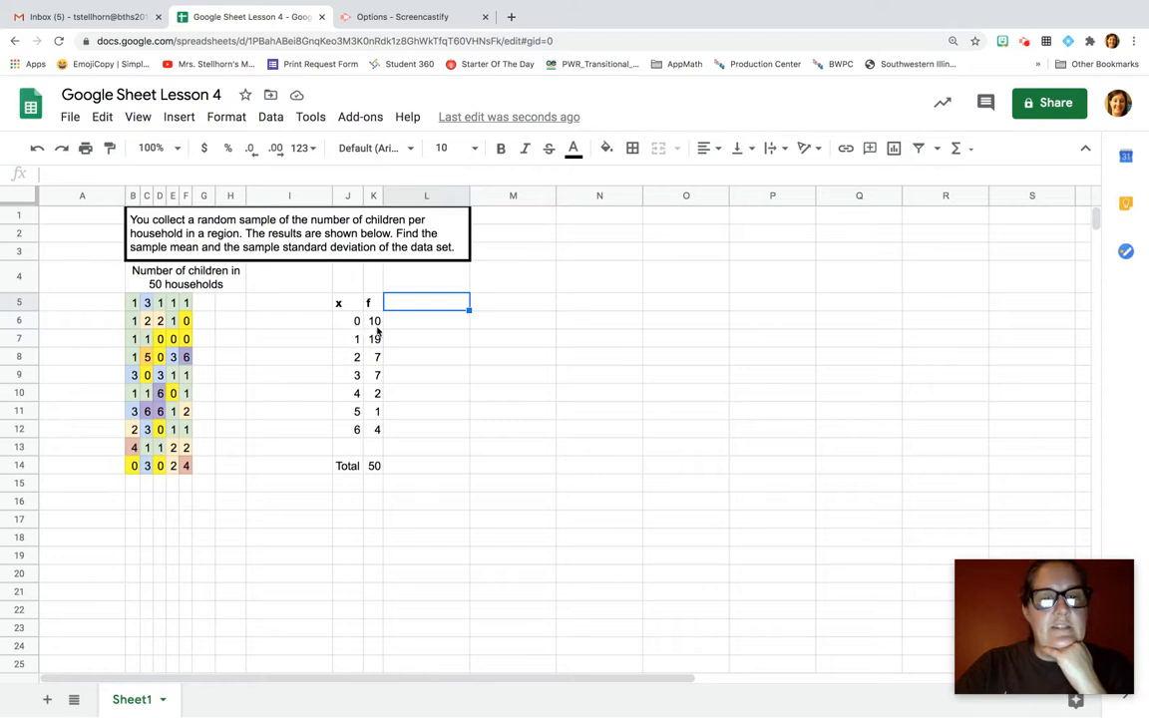
pyautogui.write('x')
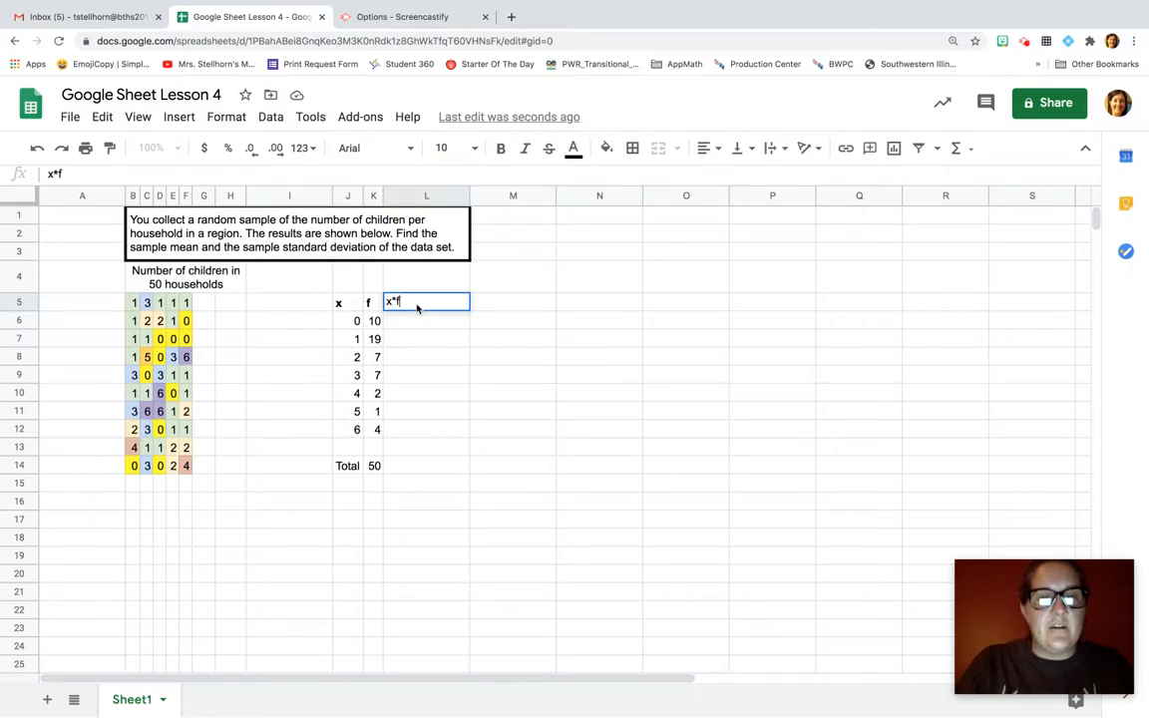
pyautogui.write('*f')
pyautogui.press('Return')
pyautogui.click(410, 311)
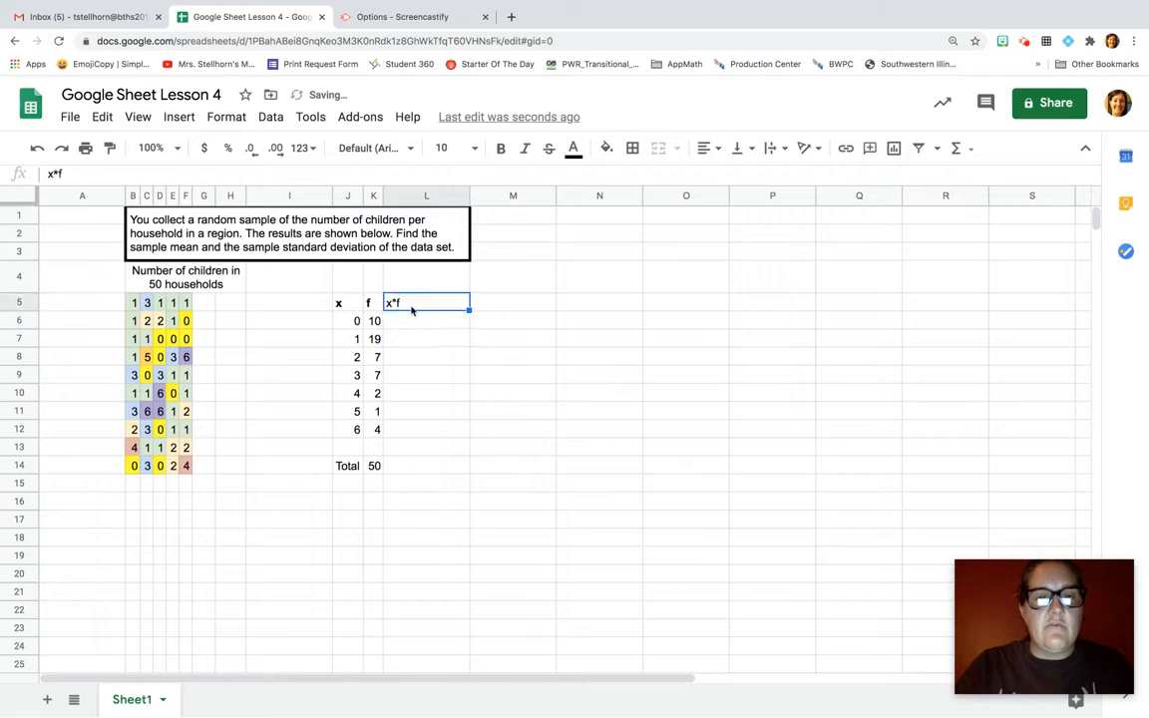
pyautogui.click(501, 148)
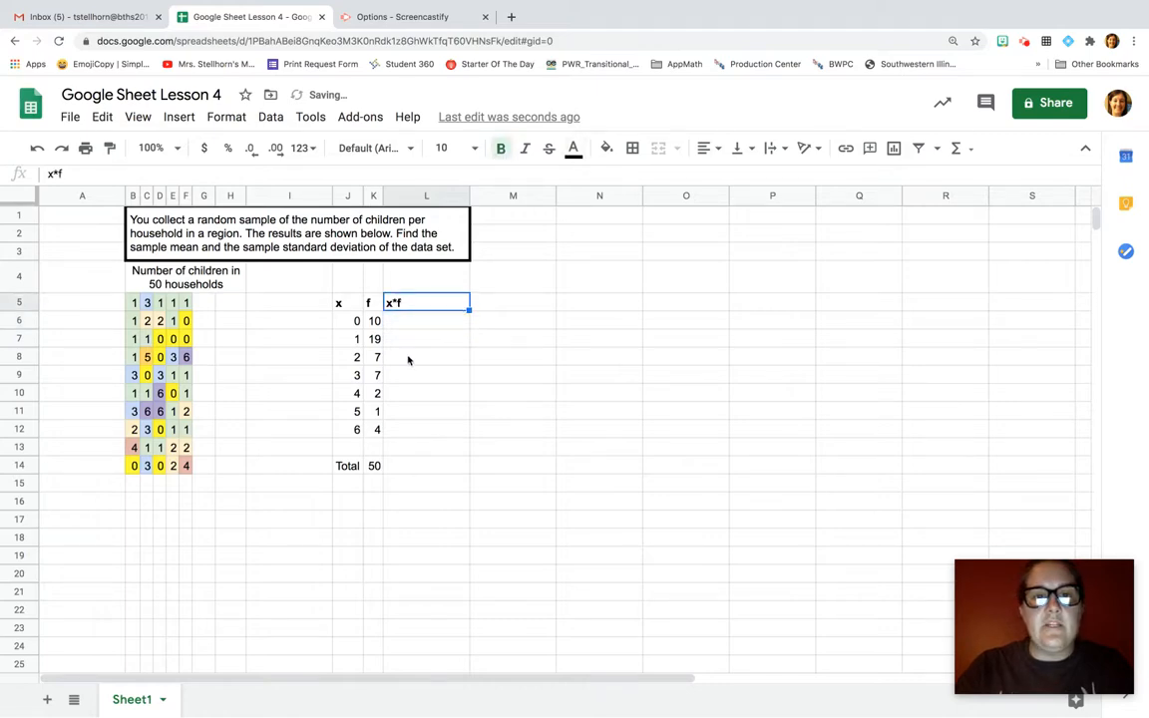
# - Enter the formula =J6*K6 in cell L6 to multiply the first x value by its frequency
pyautogui.click(413, 320)
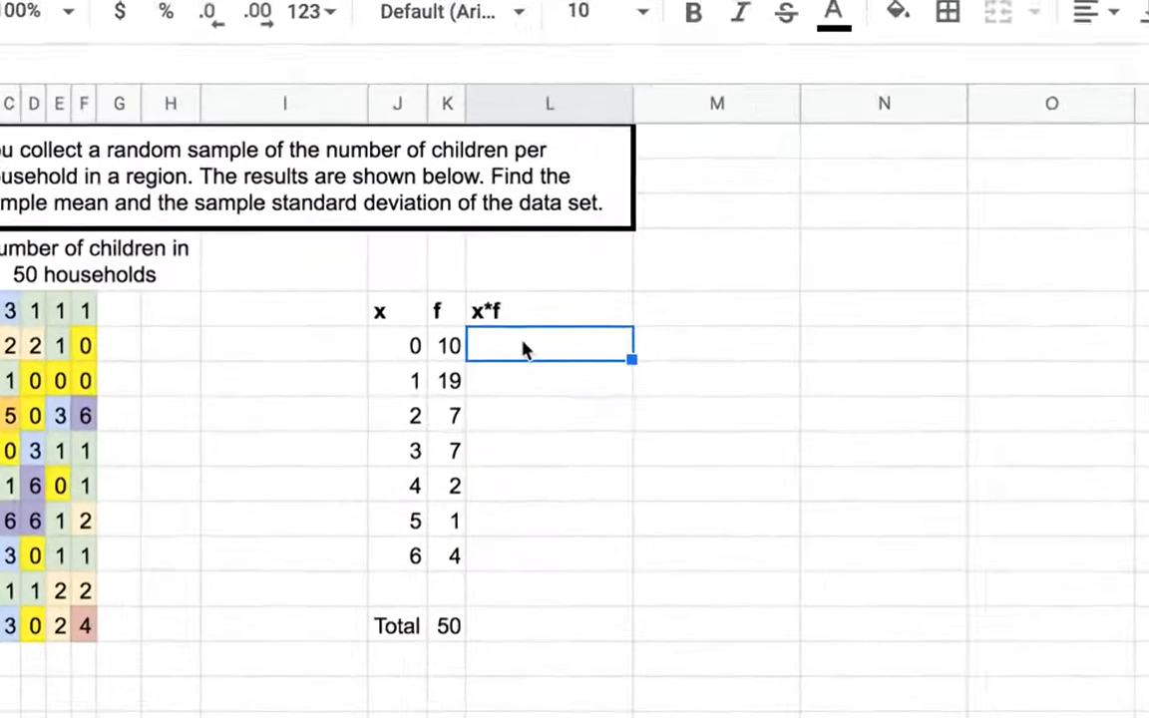
pyautogui.write('=')
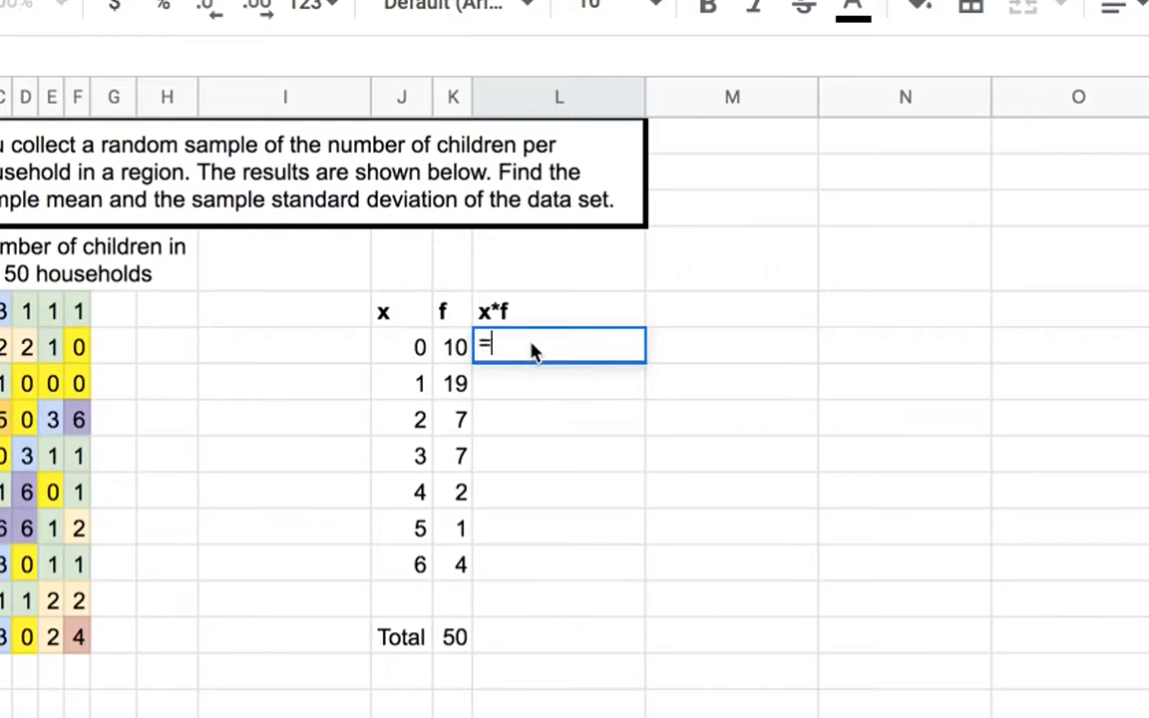
pyautogui.click(414, 351)
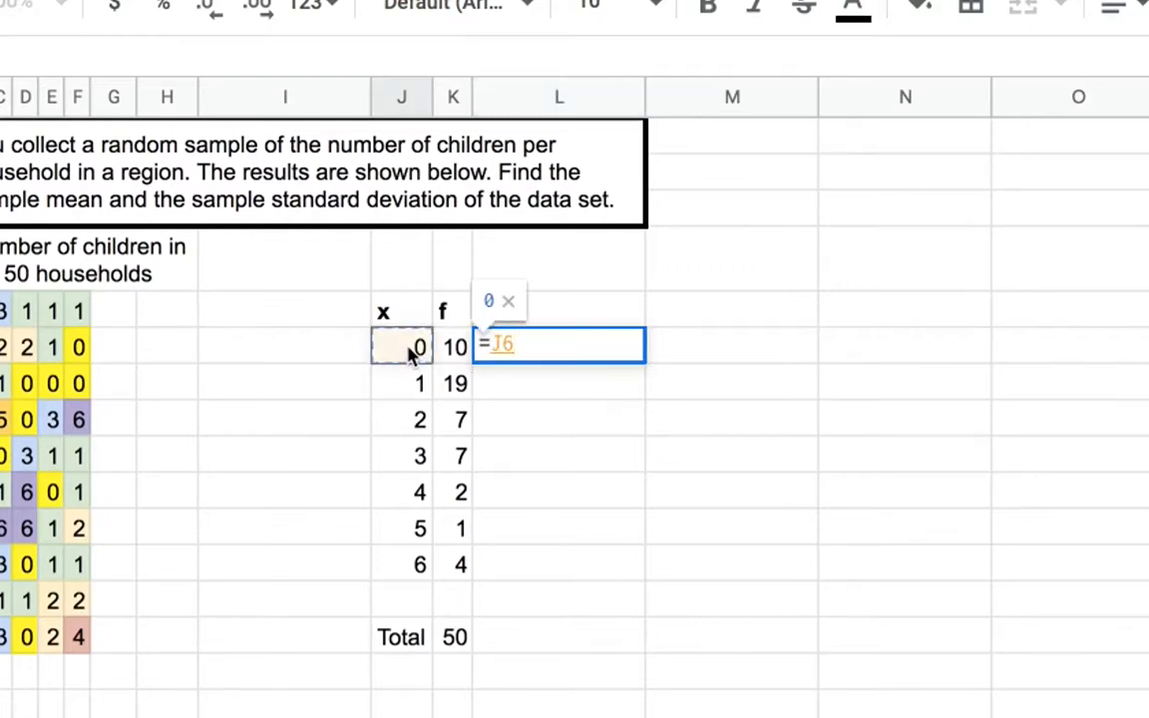
pyautogui.write('*')
pyautogui.click(446, 351)
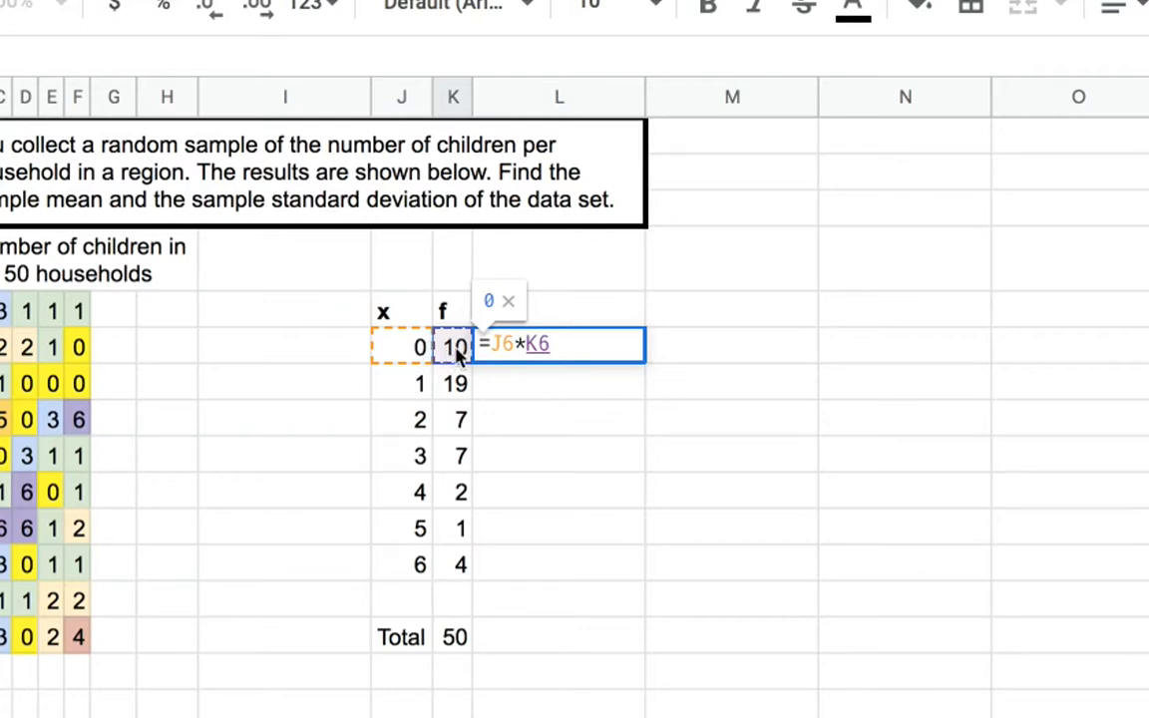
pyautogui.press('Return')
# - Fill the product formula from L6 down through L12
pyautogui.click(519, 347)
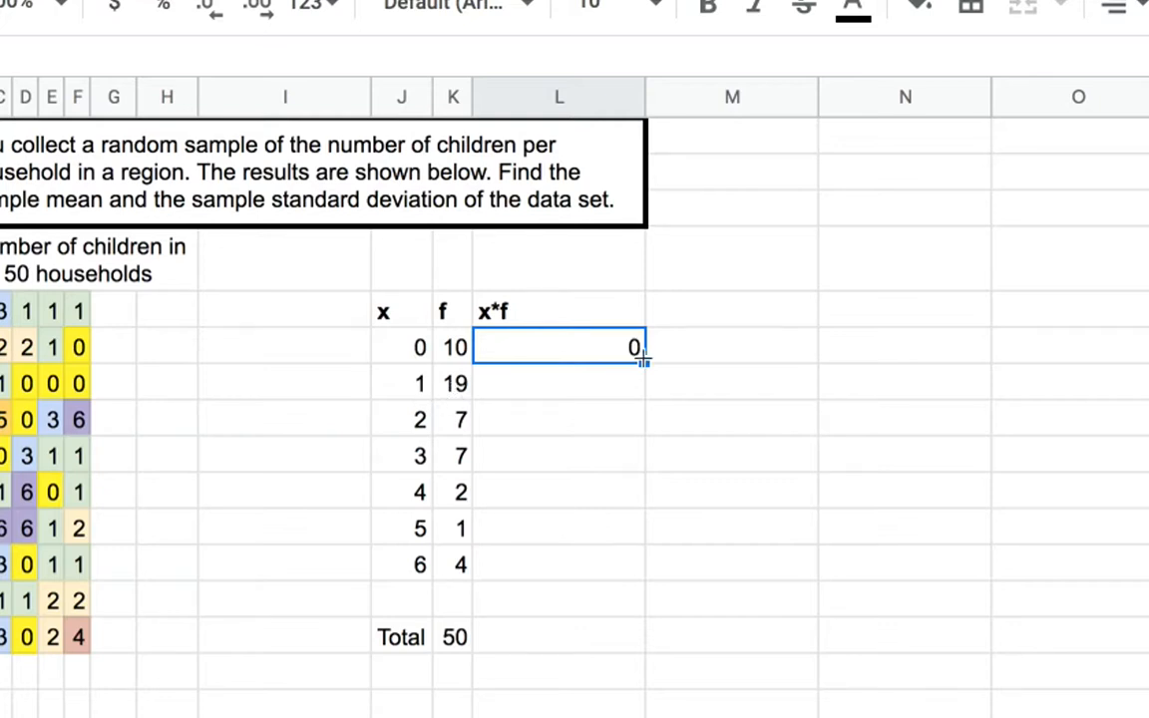
pyautogui.moveTo(643, 361); pyautogui.dragTo(644, 577)
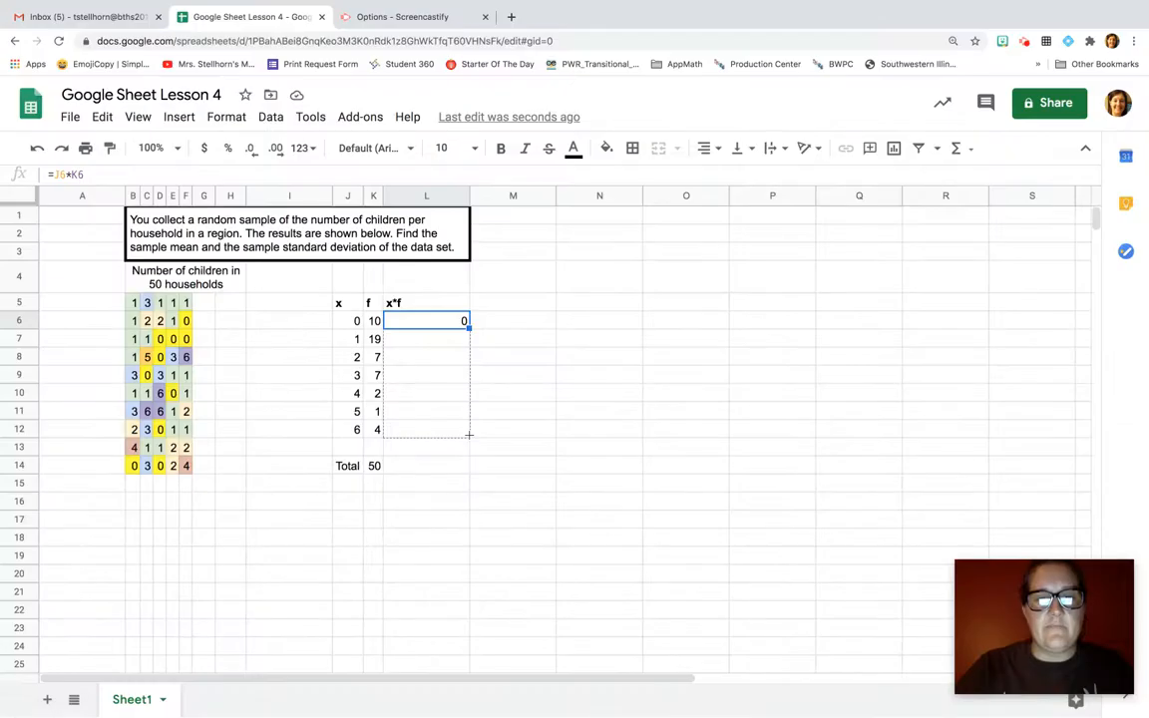
pyautogui.moveTo(469, 435); pyautogui.dragTo(469, 435)
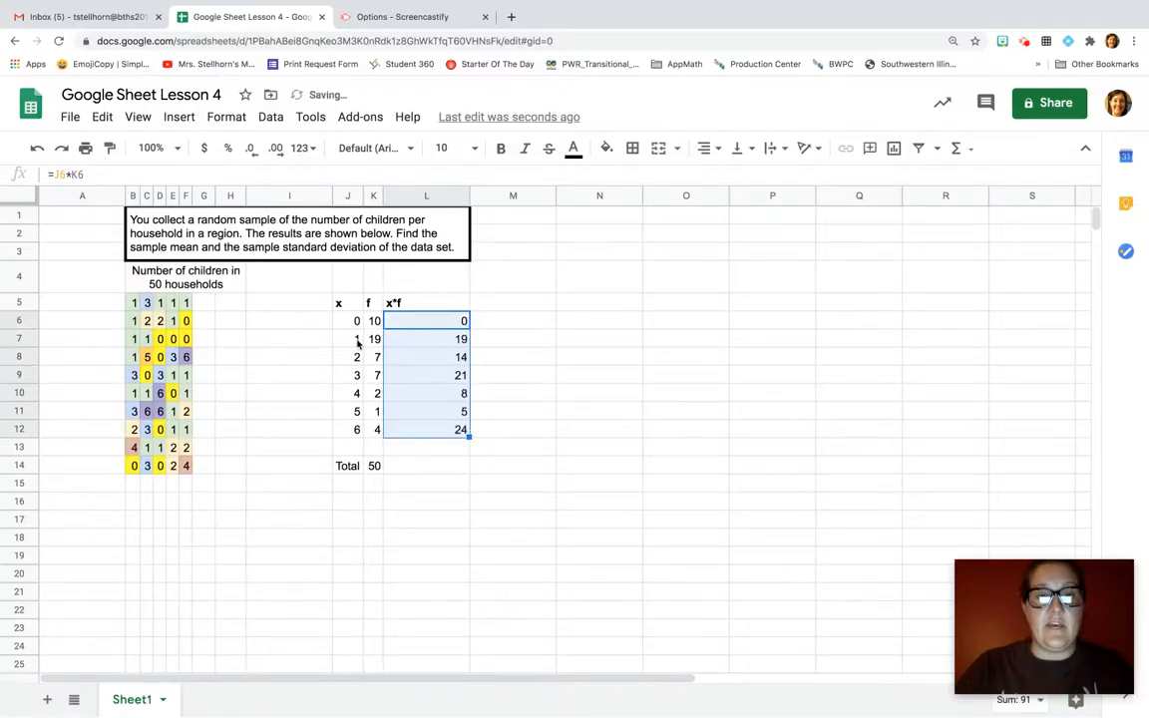
# - Total the x*f column in cell L14 with =SUM(L6:L12)
pyautogui.click(423, 376)
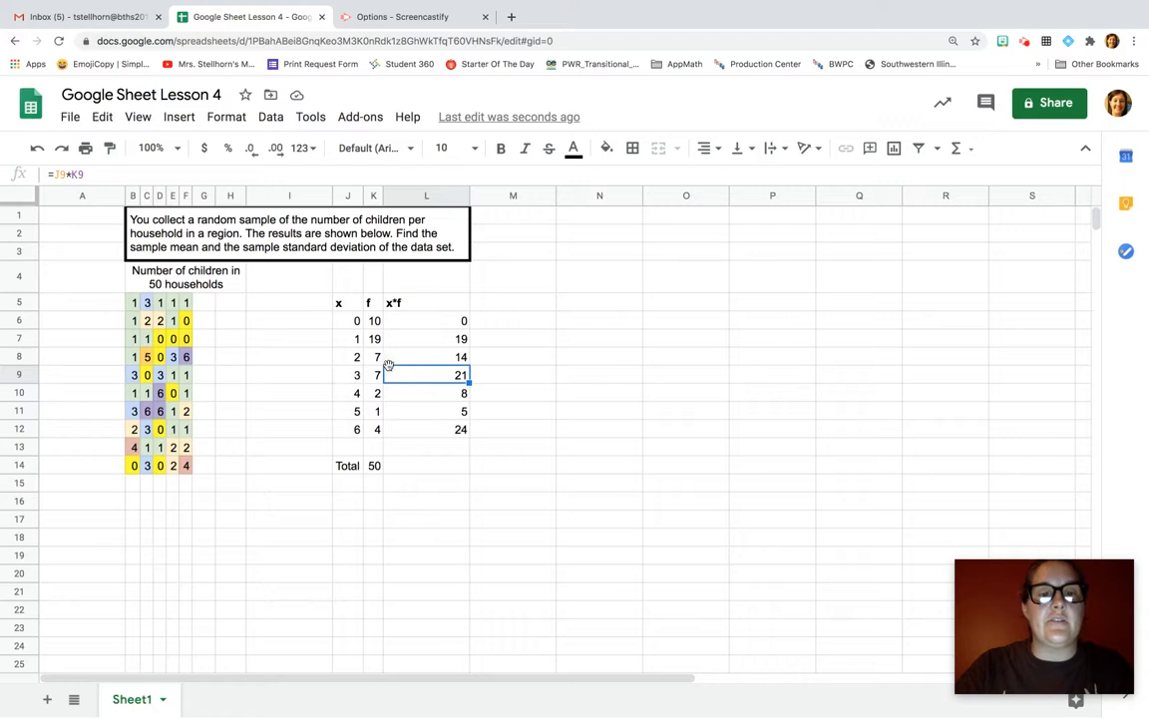
pyautogui.press('Down')
pyautogui.press('Down')
pyautogui.press('Down')
pyautogui.press('Down')
pyautogui.press('Down')
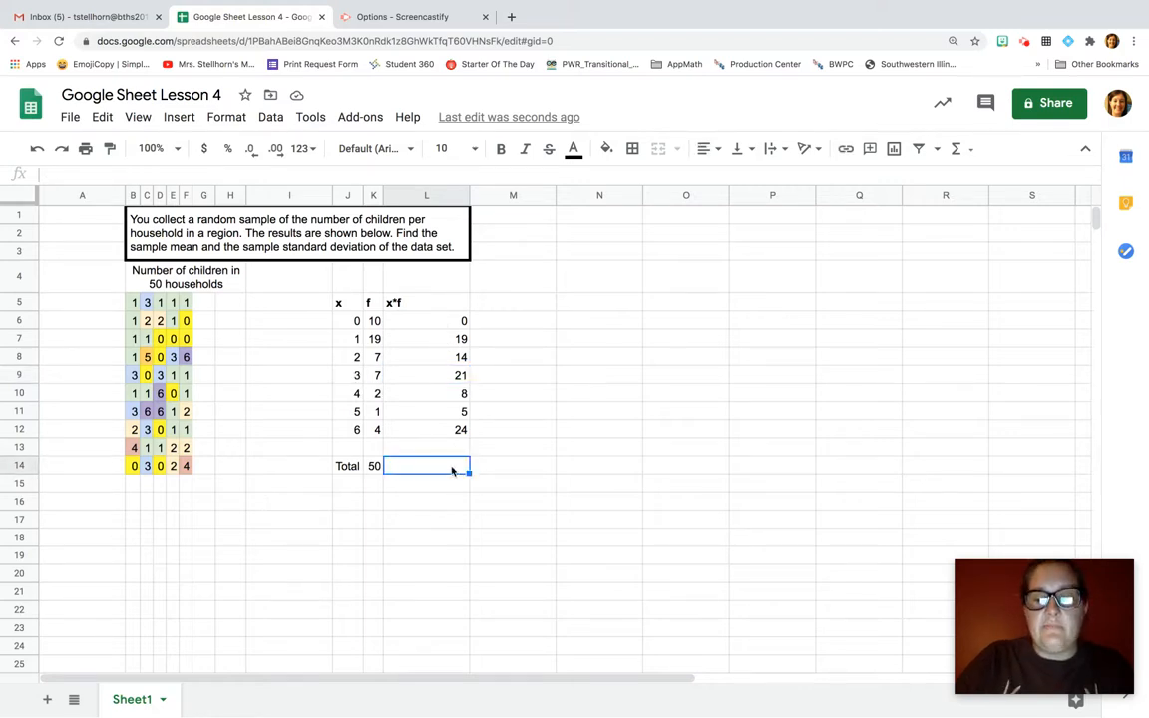
pyautogui.write('=SUM')
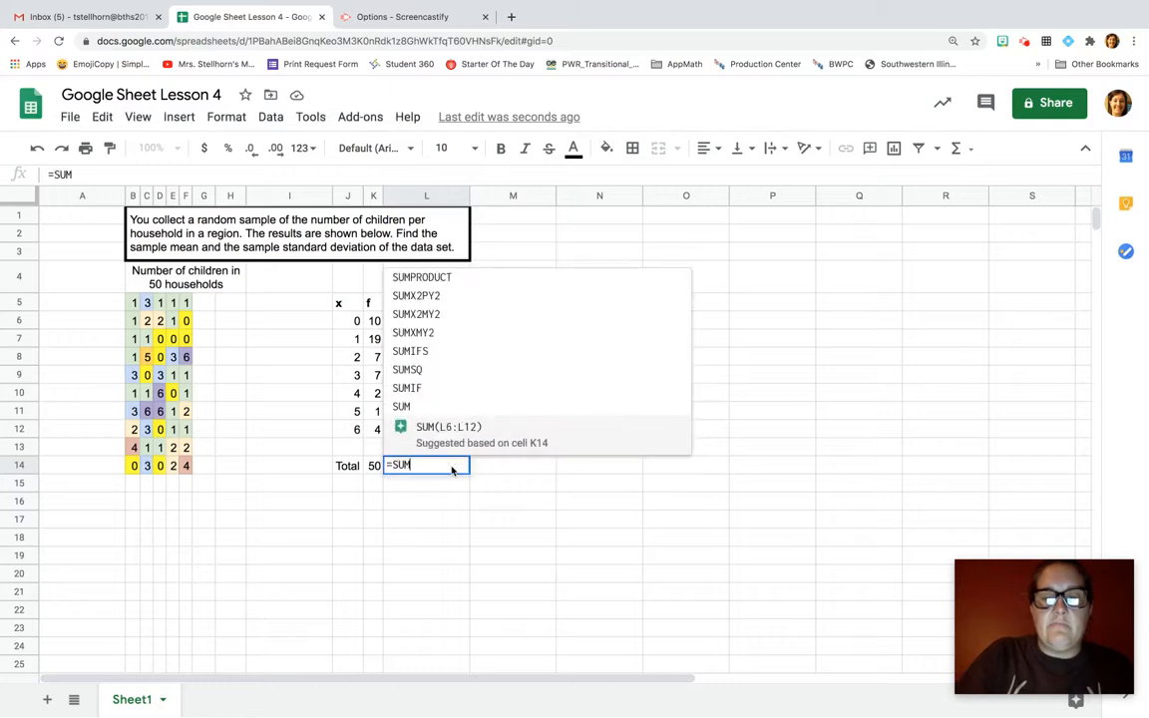
pyautogui.write('(')
pyautogui.moveTo(425, 320); pyautogui.dragTo(421, 438)
pyautogui.write(')')
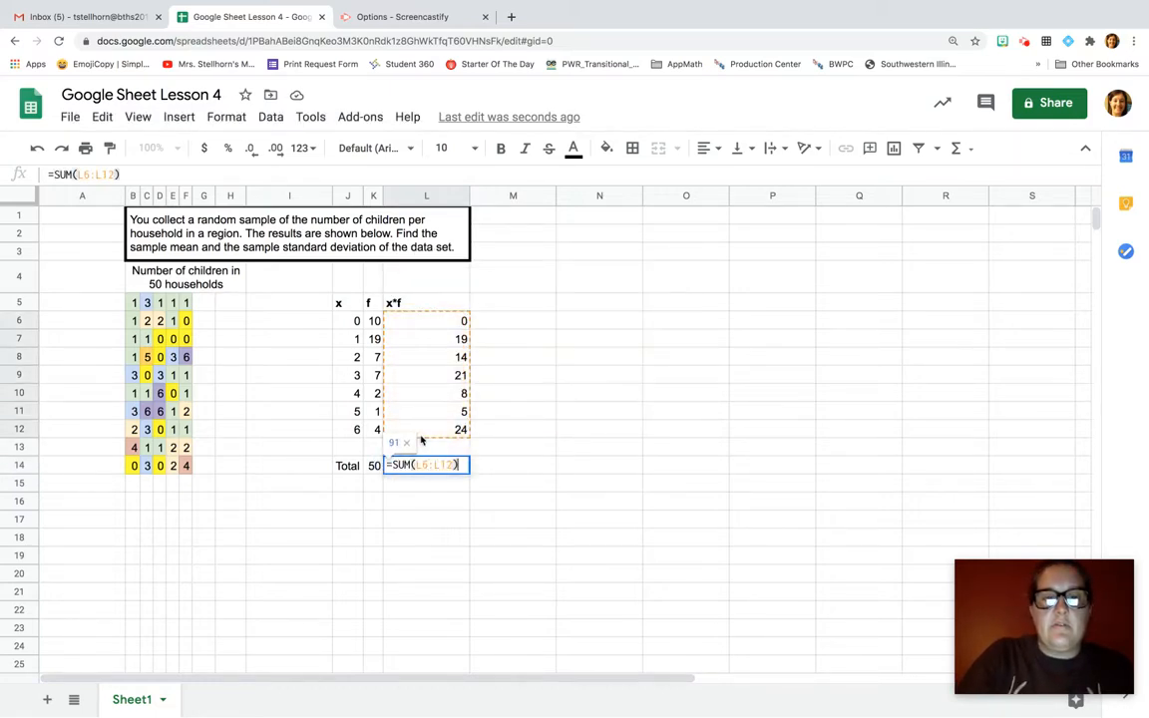
pyautogui.press('Return')
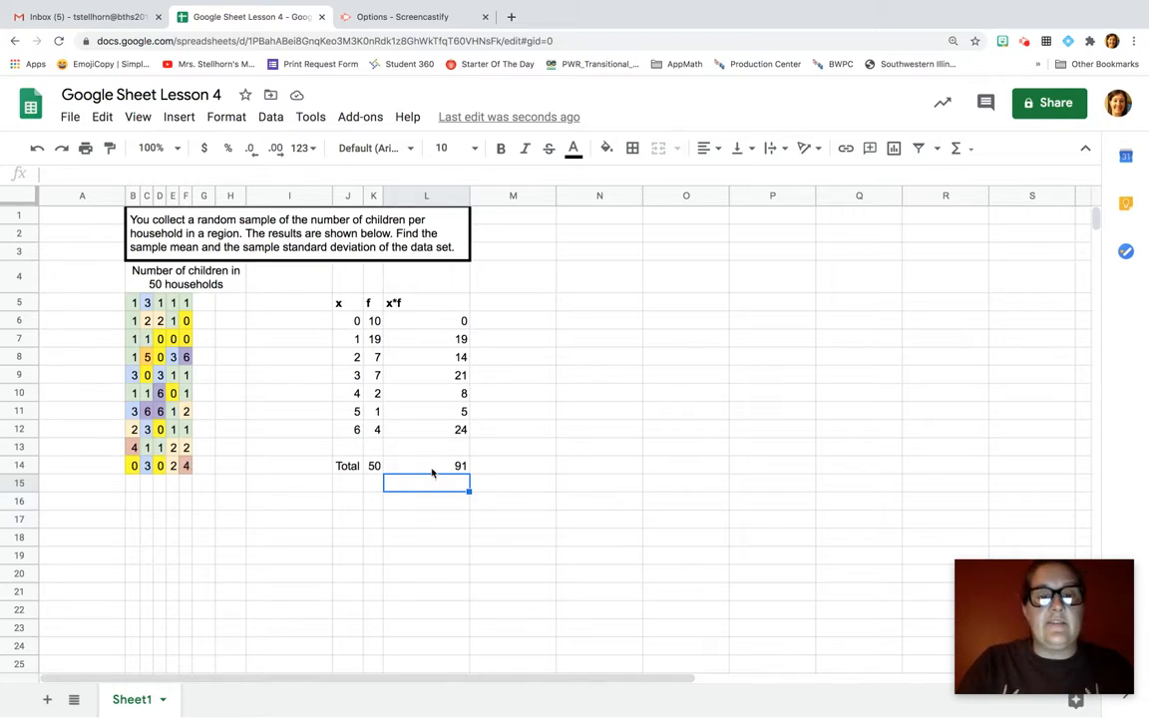
# - Label J16 x bar and J17 Mean, and calculate the sample mean in K17 with =L14/K14
pyautogui.click(348, 498)
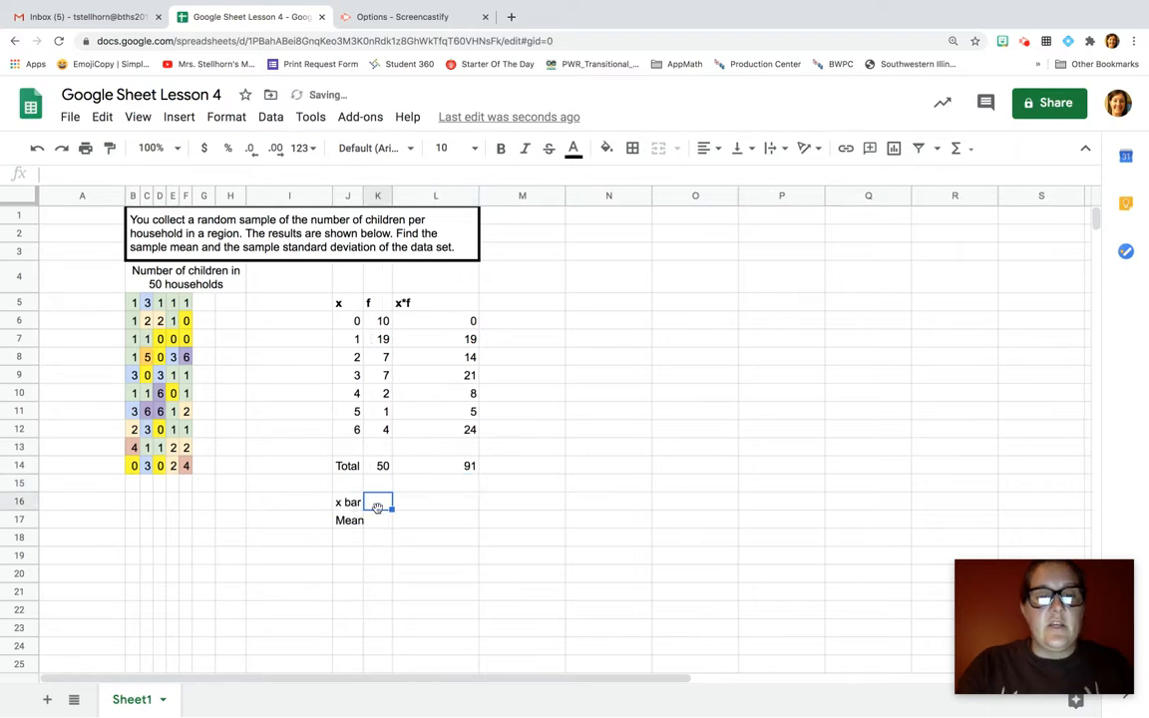
pyautogui.click(375, 523)
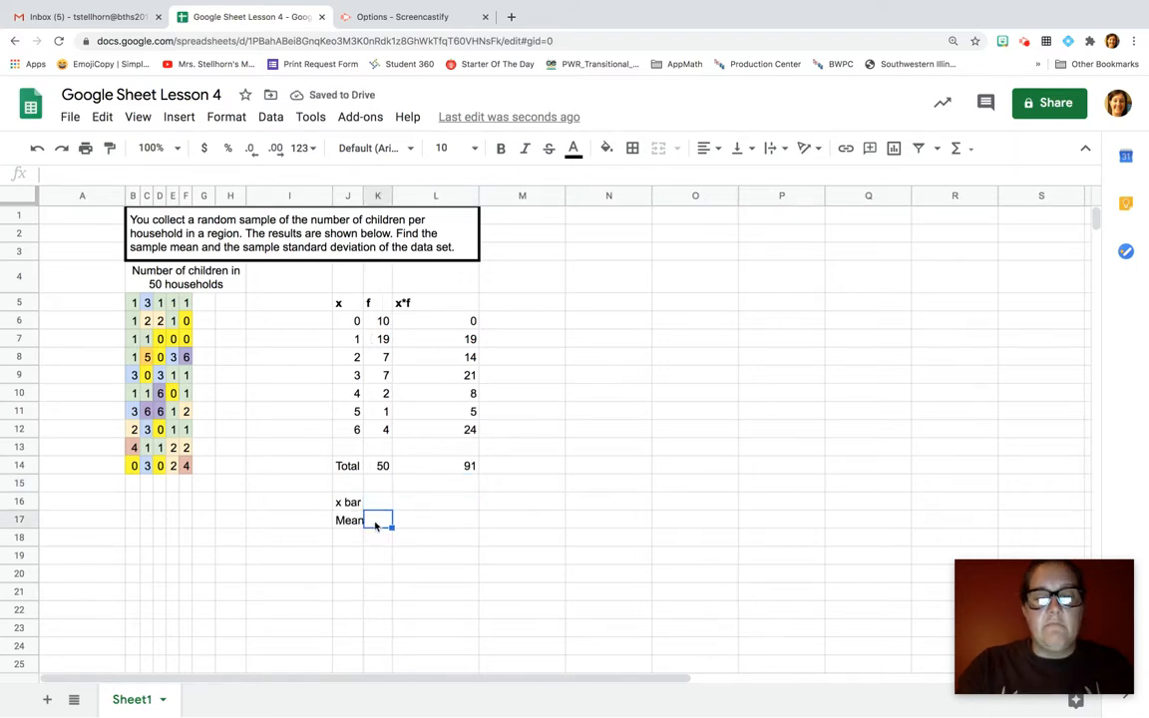
pyautogui.write('=')
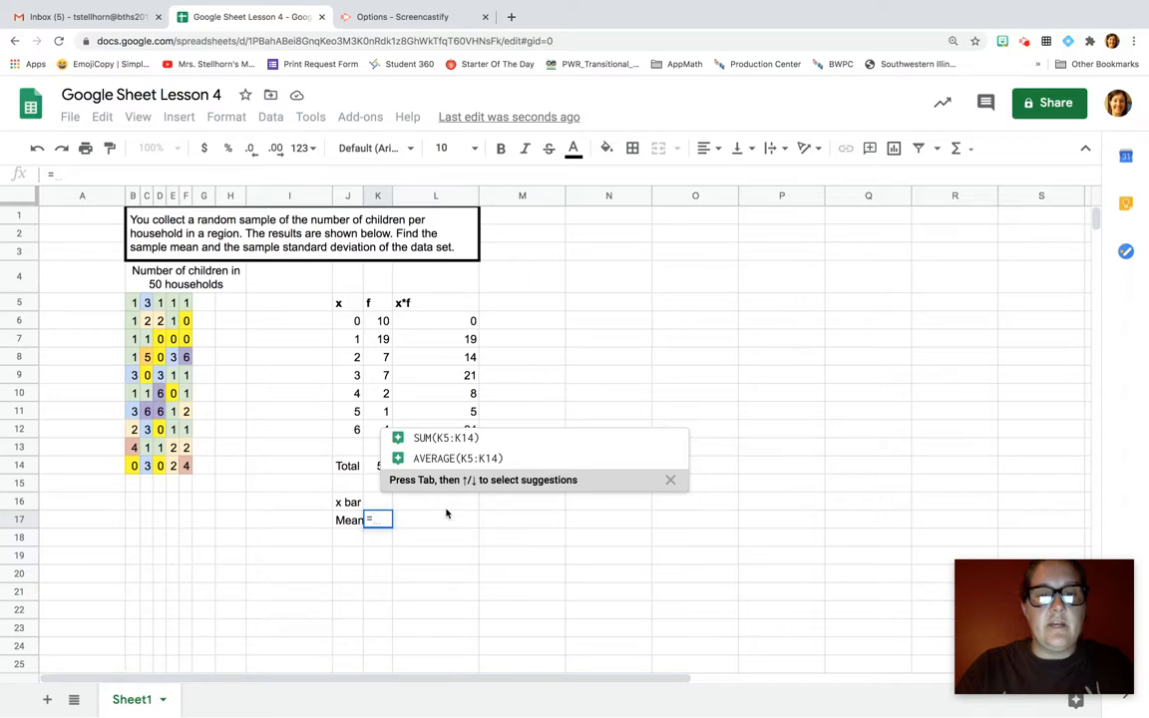
pyautogui.click(673, 480)
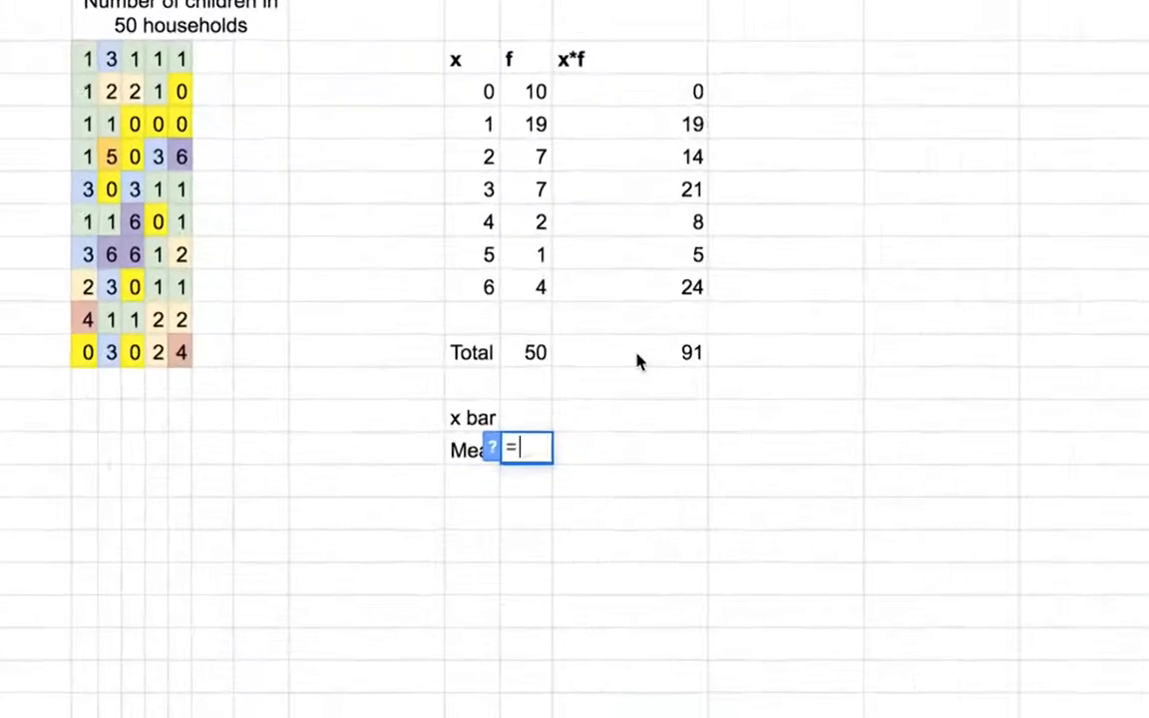
pyautogui.click(438, 467)
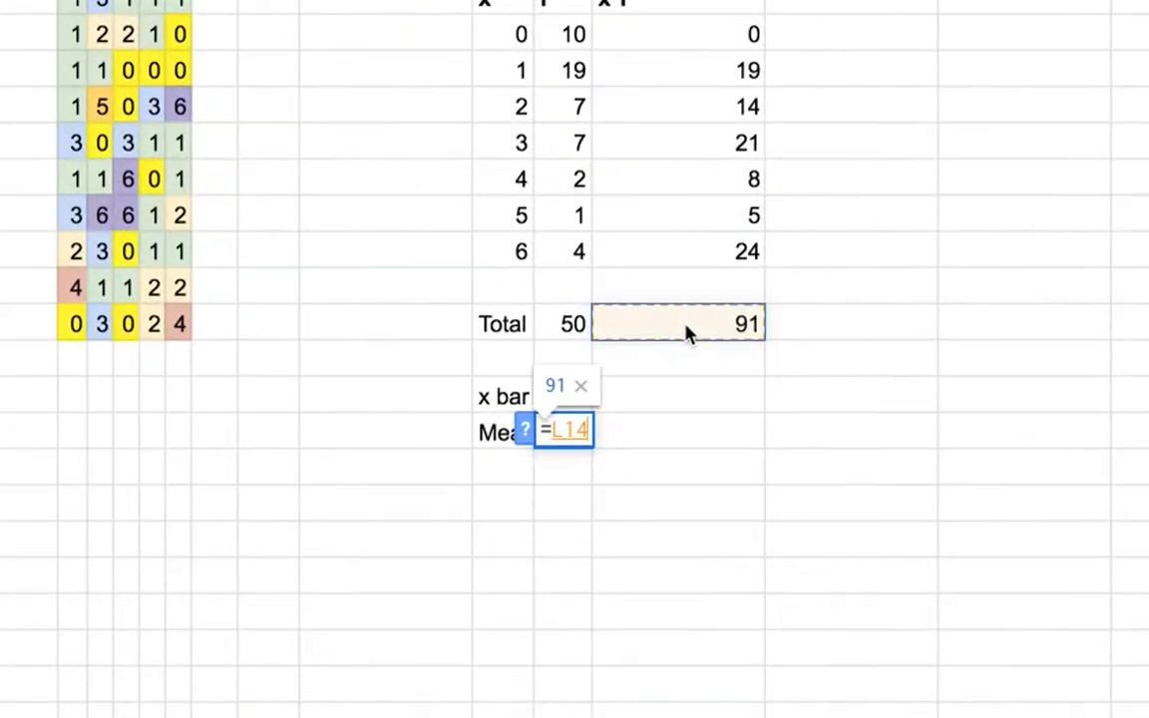
pyautogui.write('/')
pyautogui.click(568, 327)
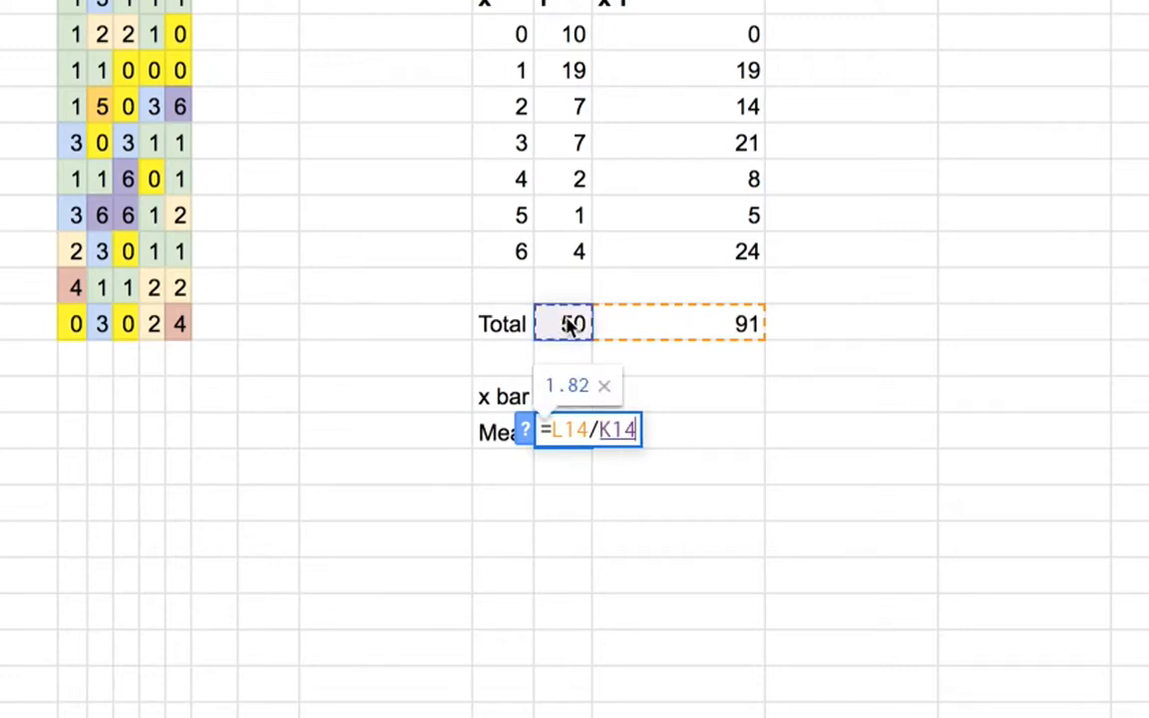
pyautogui.press('Return')
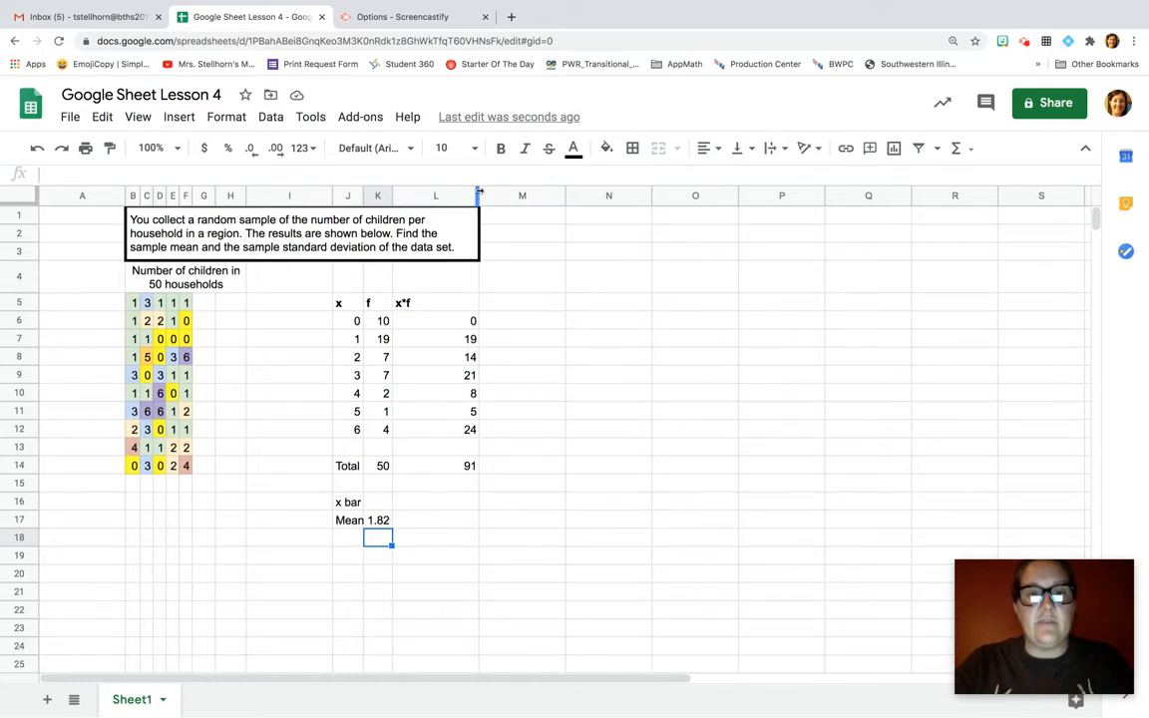
# - Fit column L's width to its contents and enter the column heading x - x bar in cell N5
pyautogui.doubleClick(479, 192)
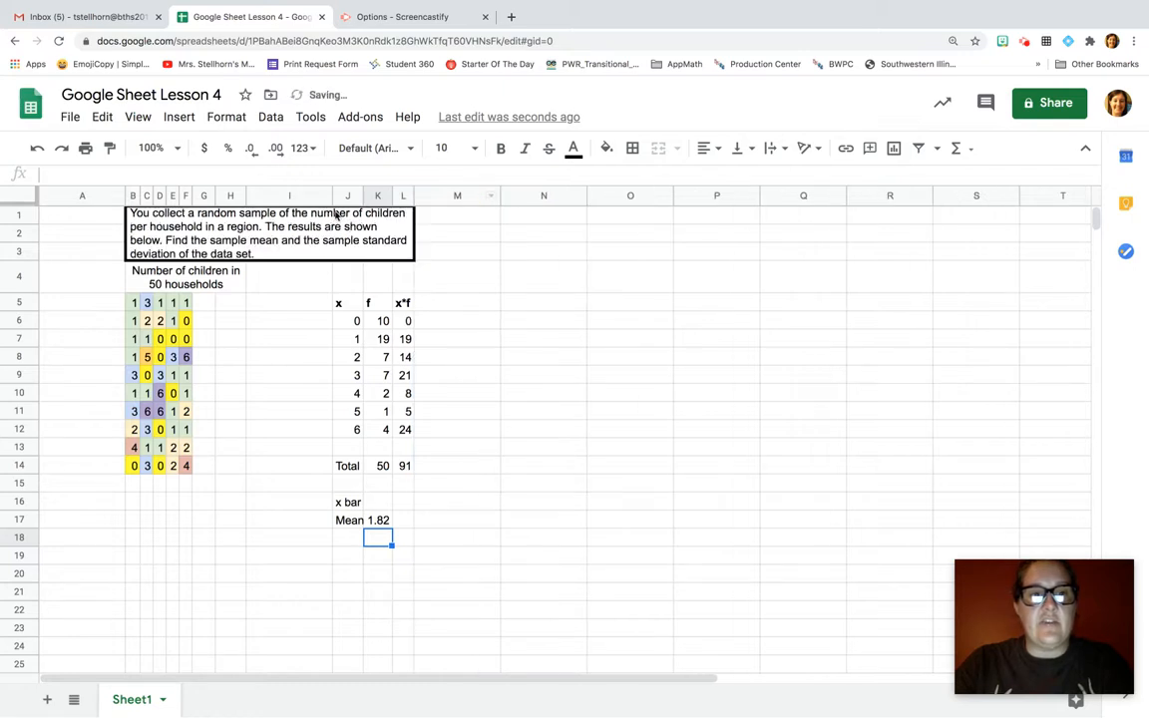
pyautogui.click(534, 309)
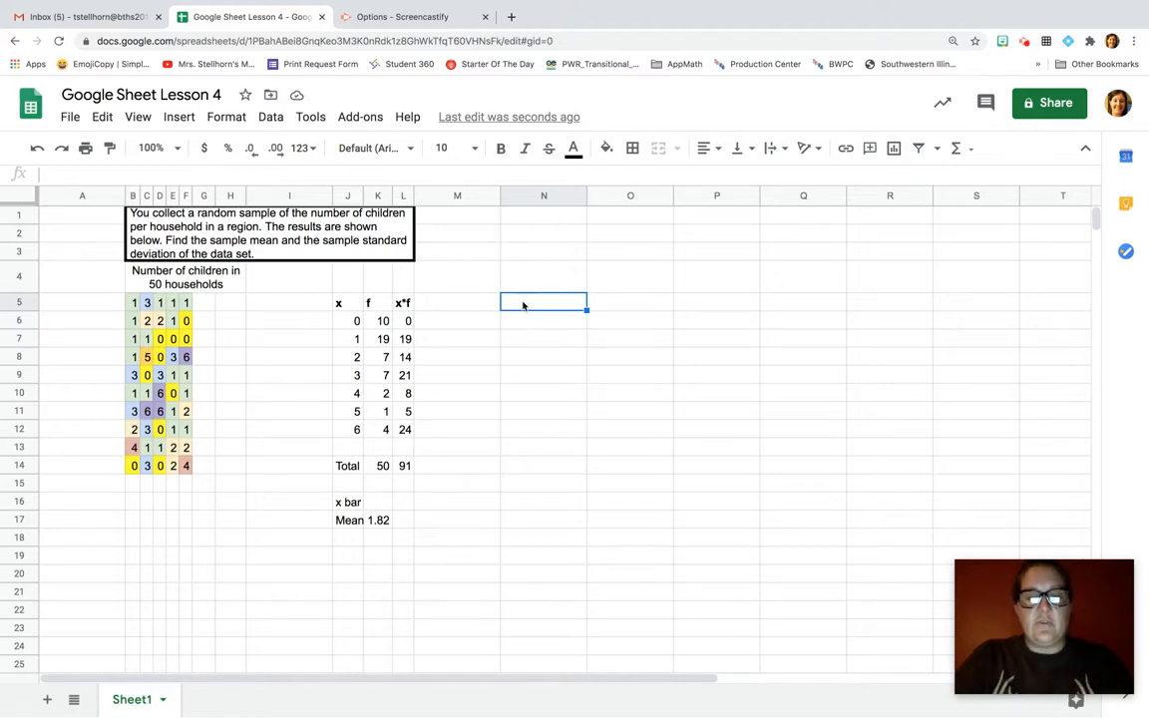
pyautogui.write('x - ')
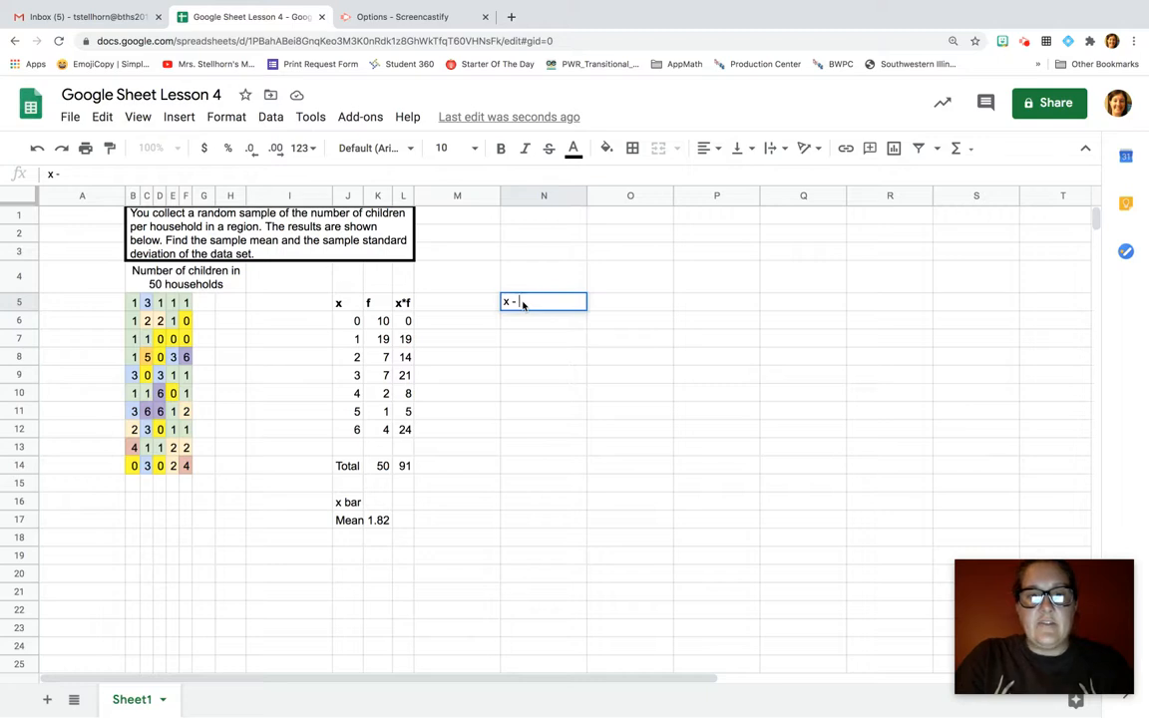
pyautogui.write('x bar')
pyautogui.press('Return')
# - Enter =J6-$K$17 in N6, keeping the mean reference absolute, and fill the formula down through N12
pyautogui.write('=')
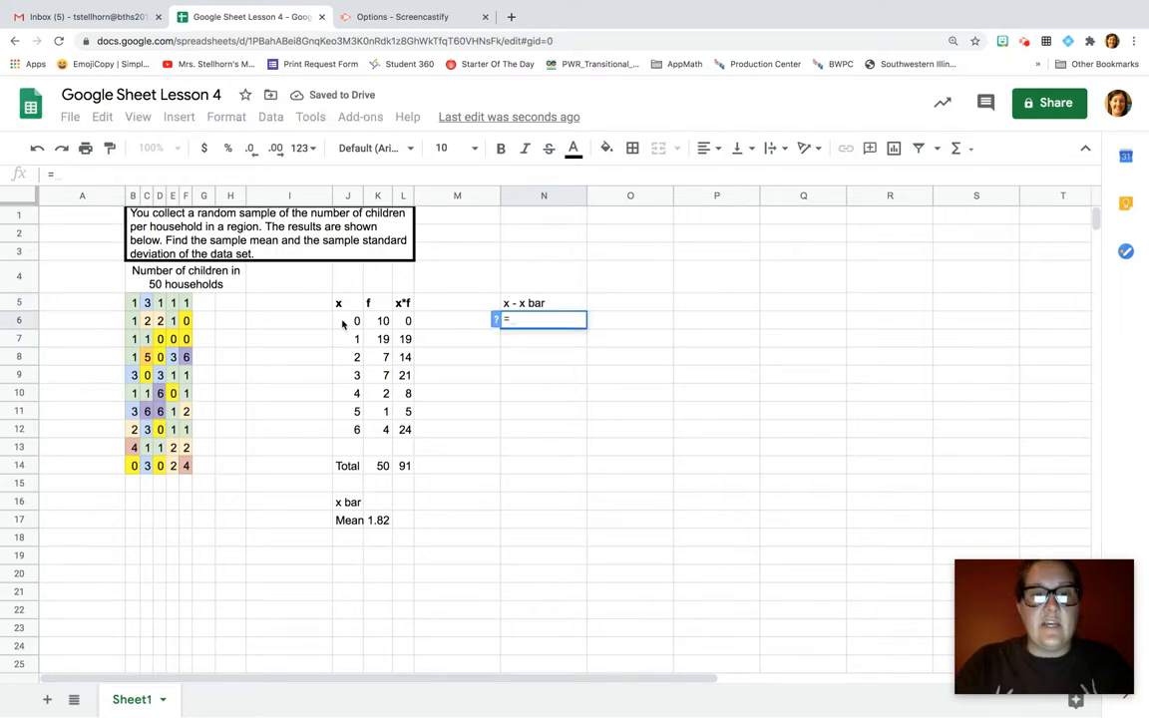
pyautogui.click(344, 322)
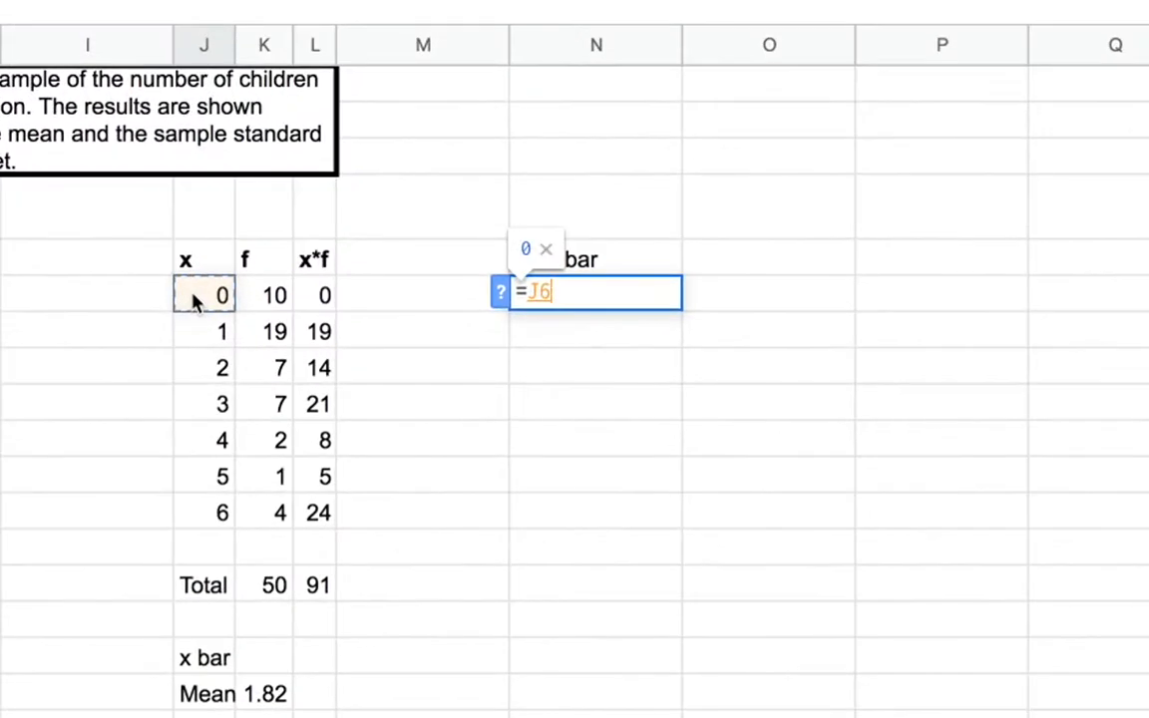
pyautogui.write('-')
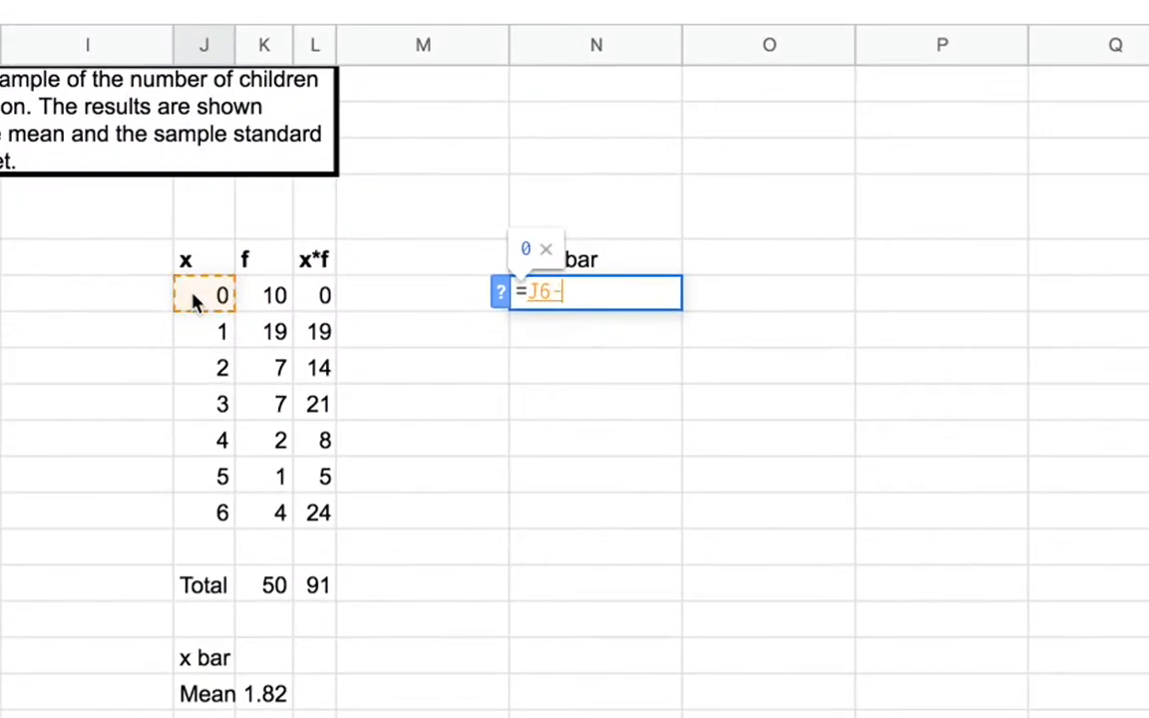
pyautogui.click(262, 695)
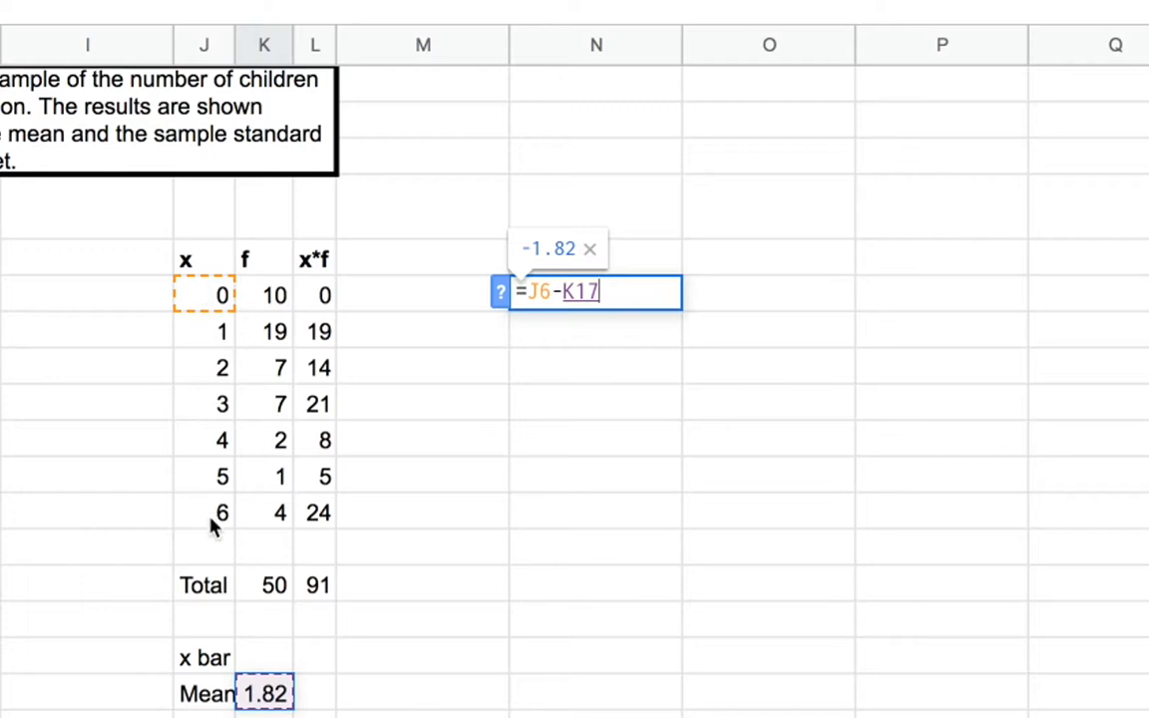
pyautogui.click(564, 293)
pyautogui.write('$K')
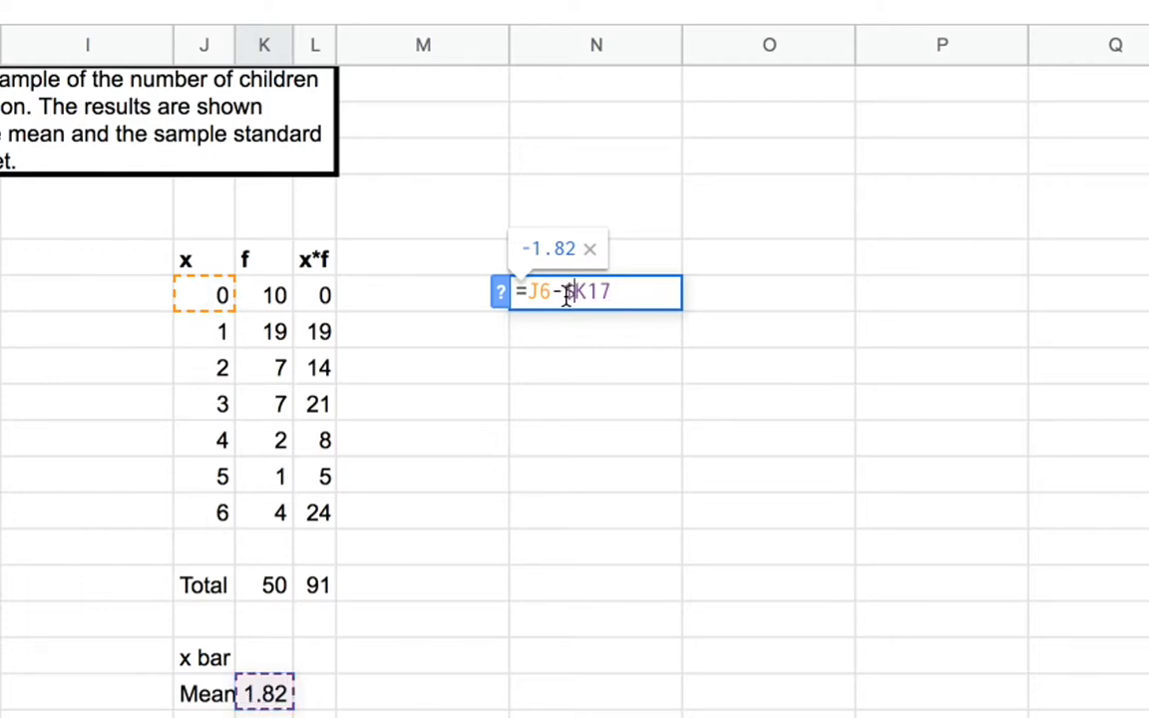
pyautogui.write('$')
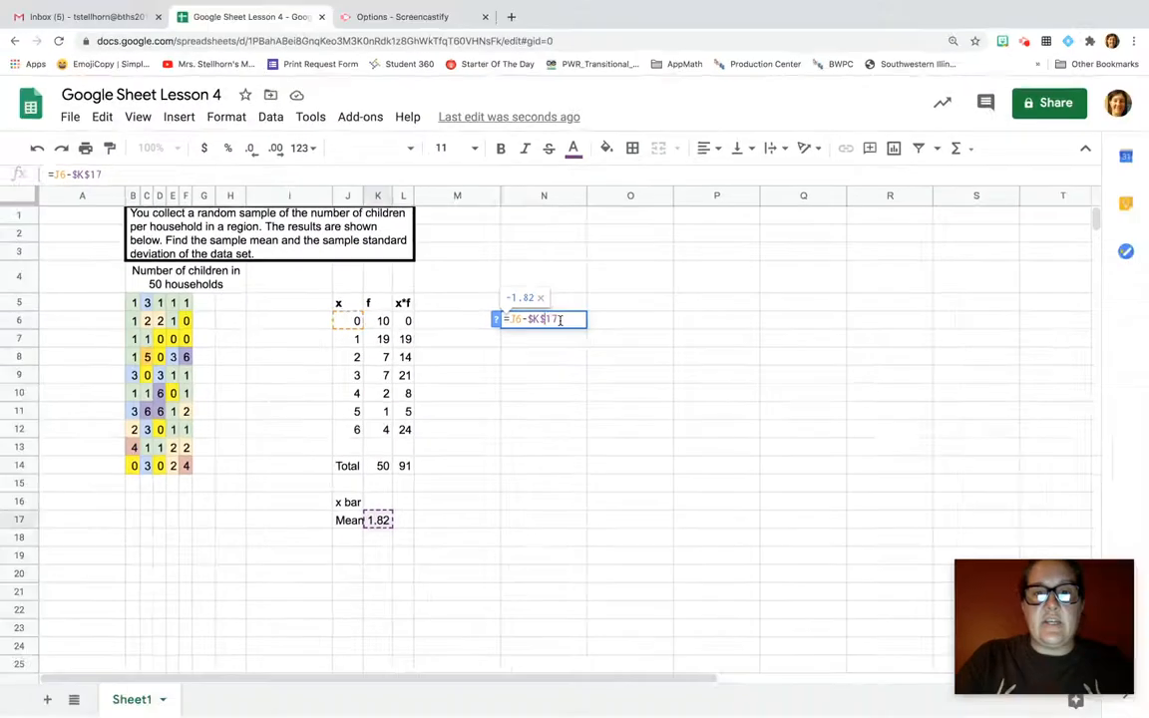
pyautogui.press('Return')
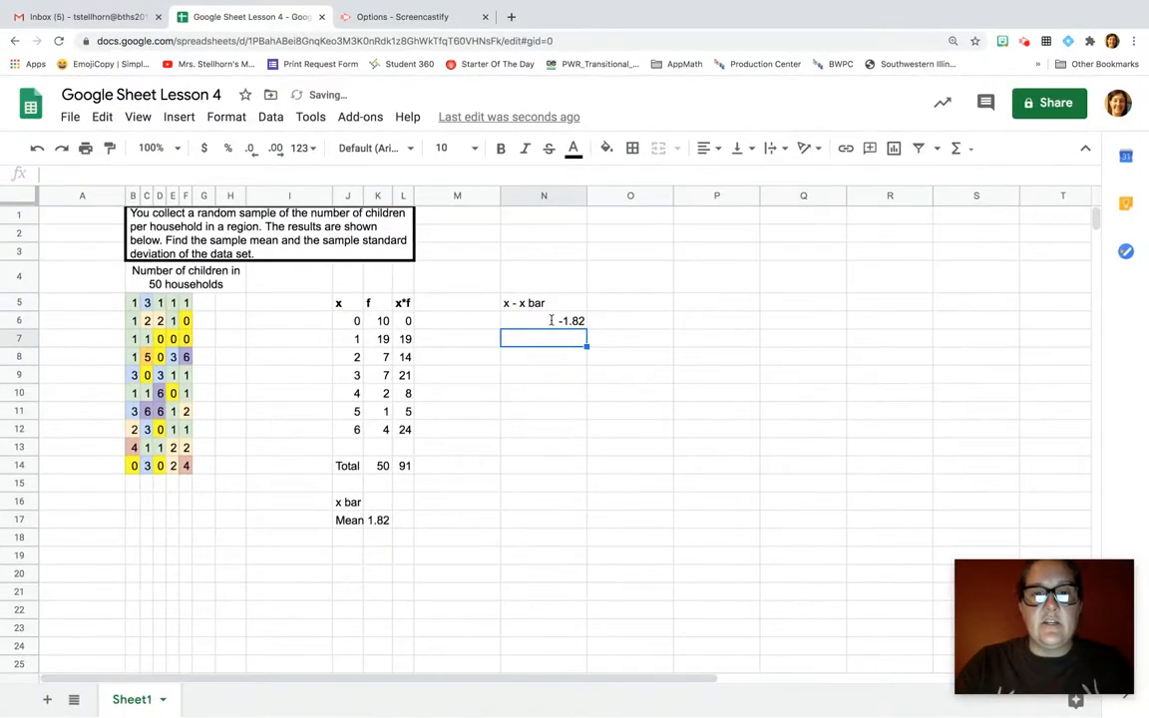
pyautogui.click(551, 320)
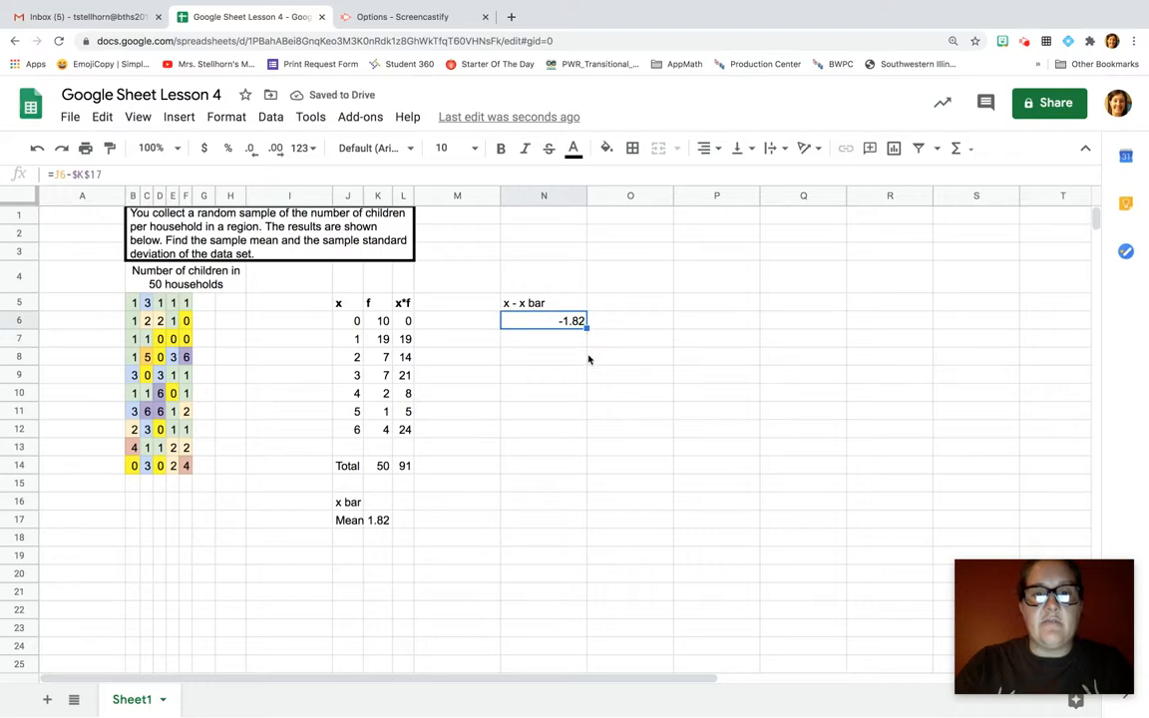
pyautogui.moveTo(586, 326); pyautogui.dragTo(587, 429)
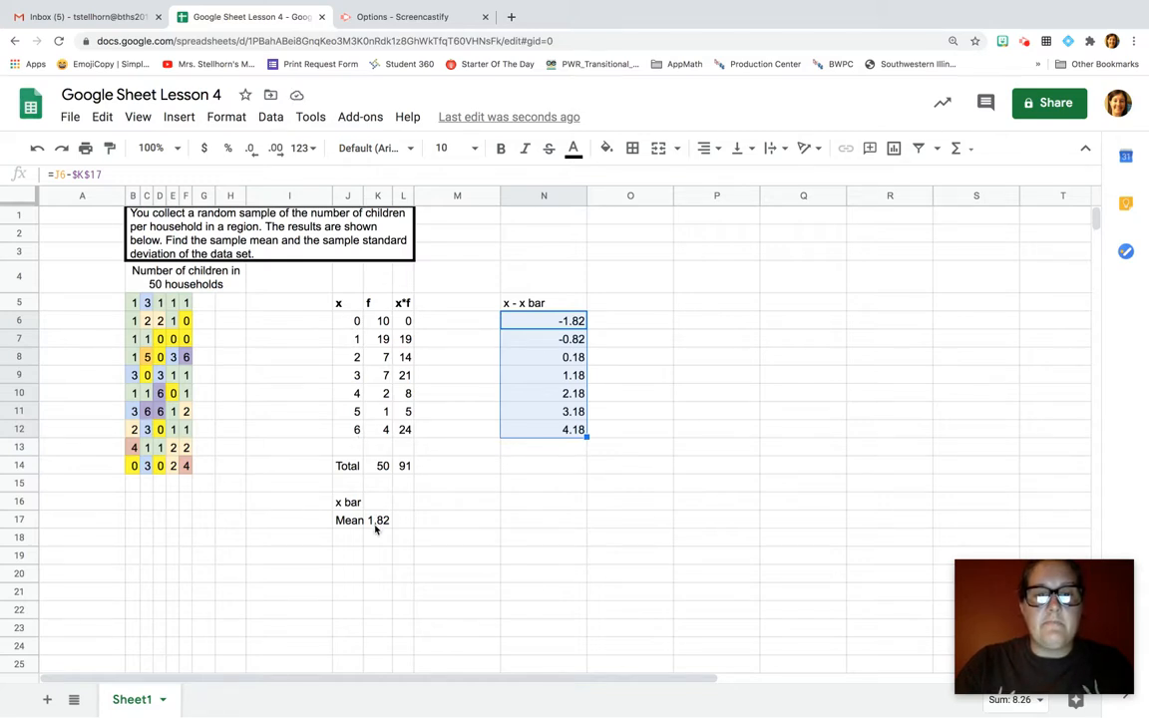
# - Make the x - x bar heading bold and enter the heading (x - x bar)^2 in cell O5
pyautogui.click(571, 304)
pyautogui.write('(')
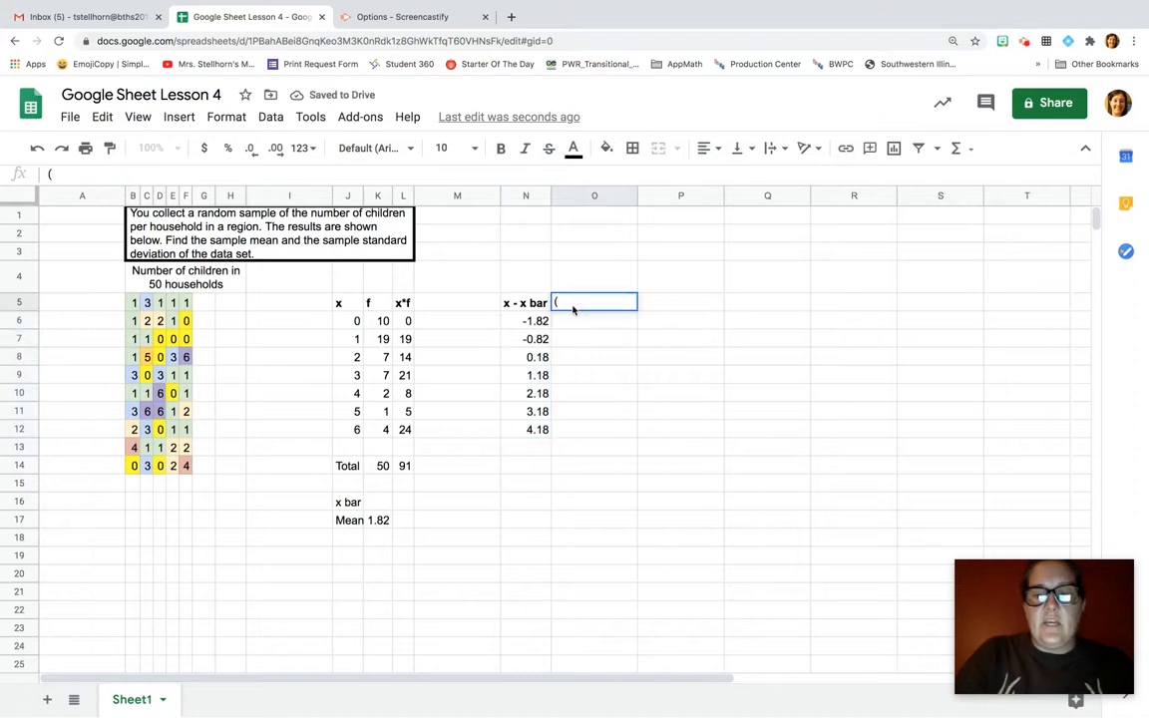
pyautogui.write('x - x bar)')
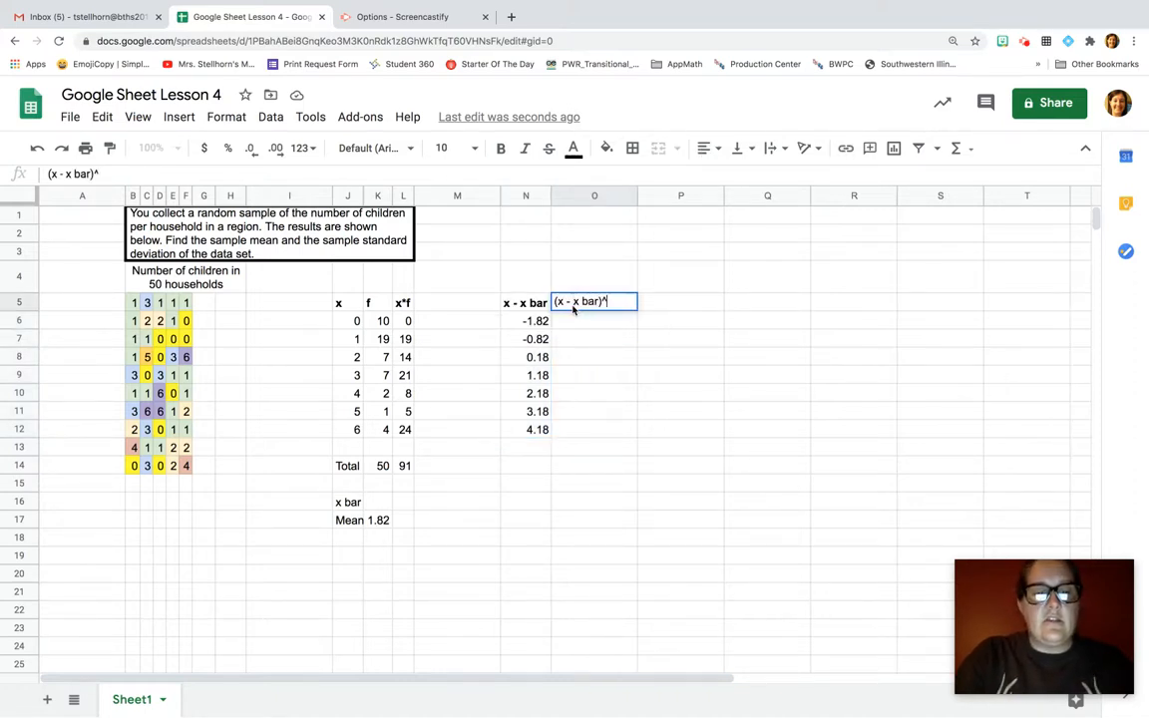
pyautogui.write('^2')
pyautogui.press('Return')
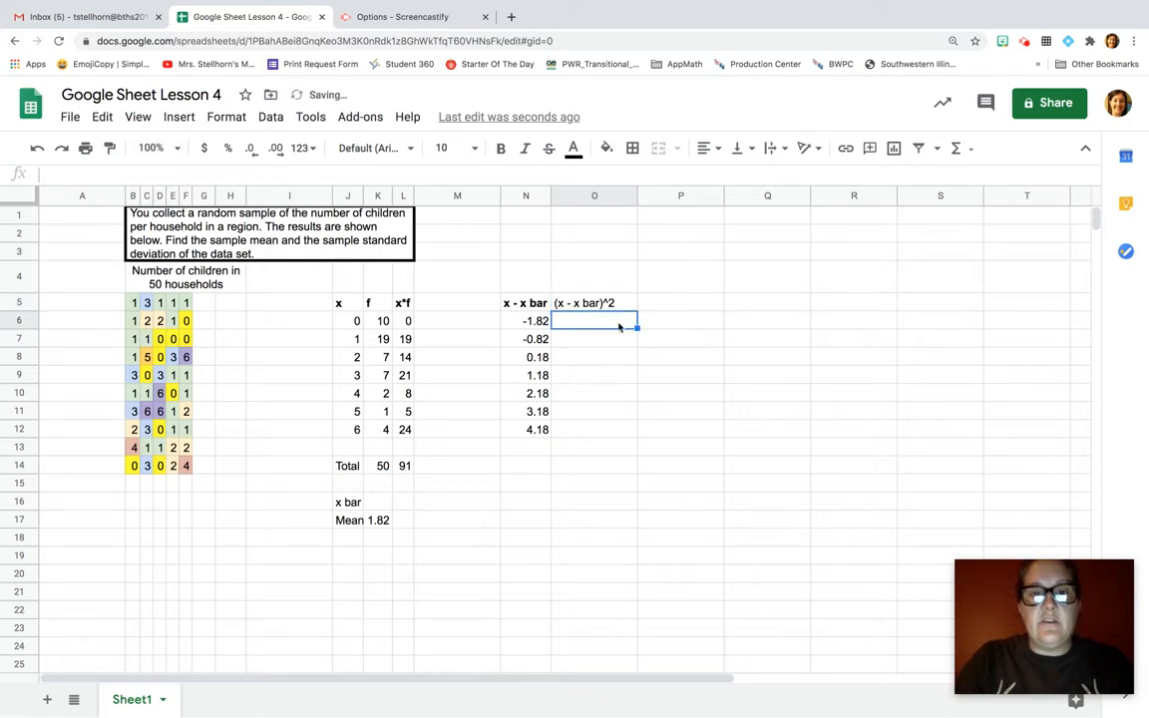
# - Square the first deviation in O6 with =N6^2 and fill the formula down through O12
pyautogui.write('=')
pyautogui.click(532, 325)
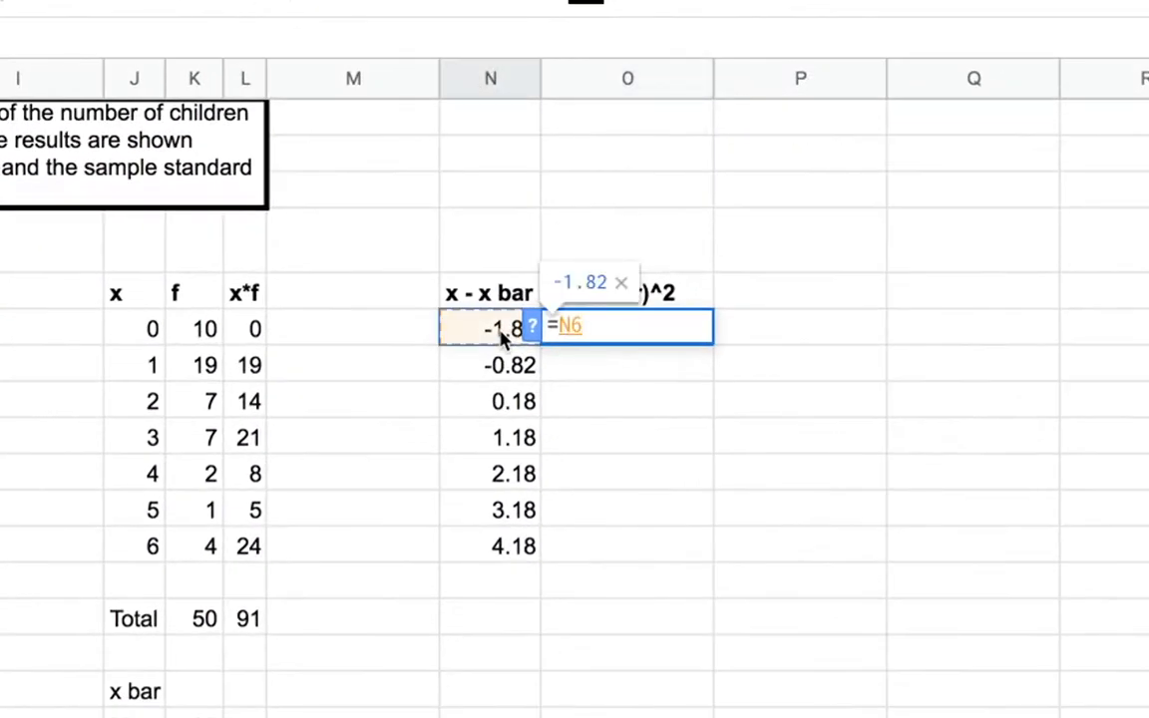
pyautogui.write('^2')
pyautogui.press('Return')
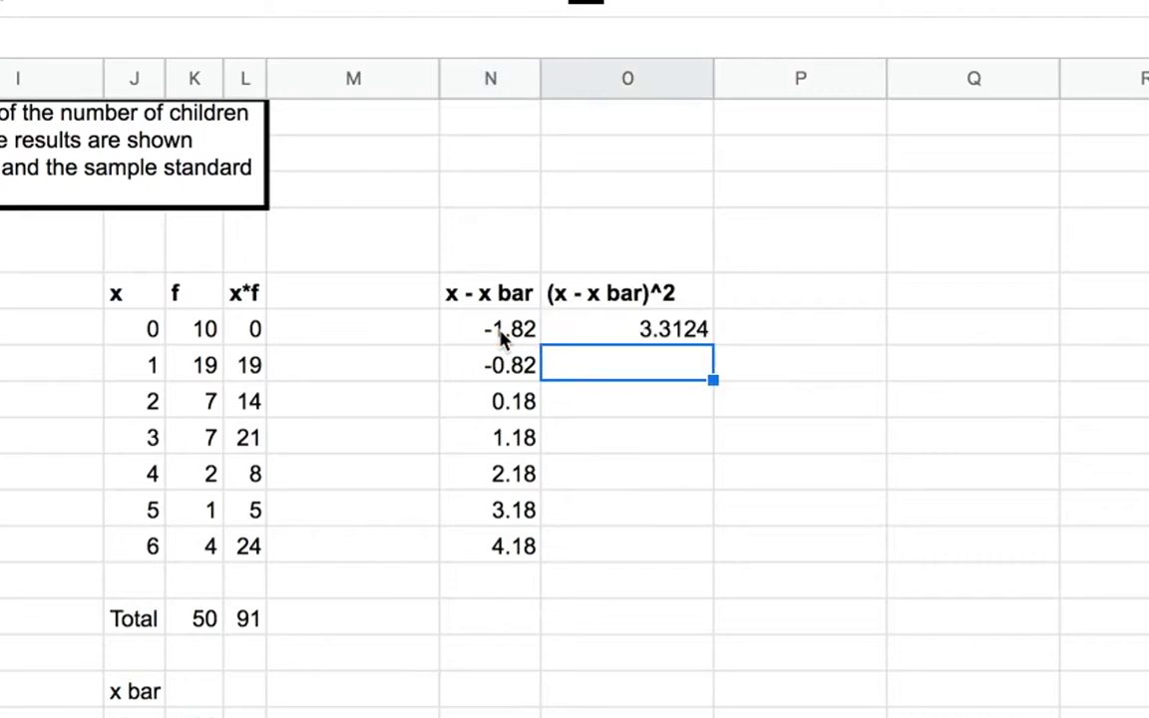
pyautogui.click(595, 331)
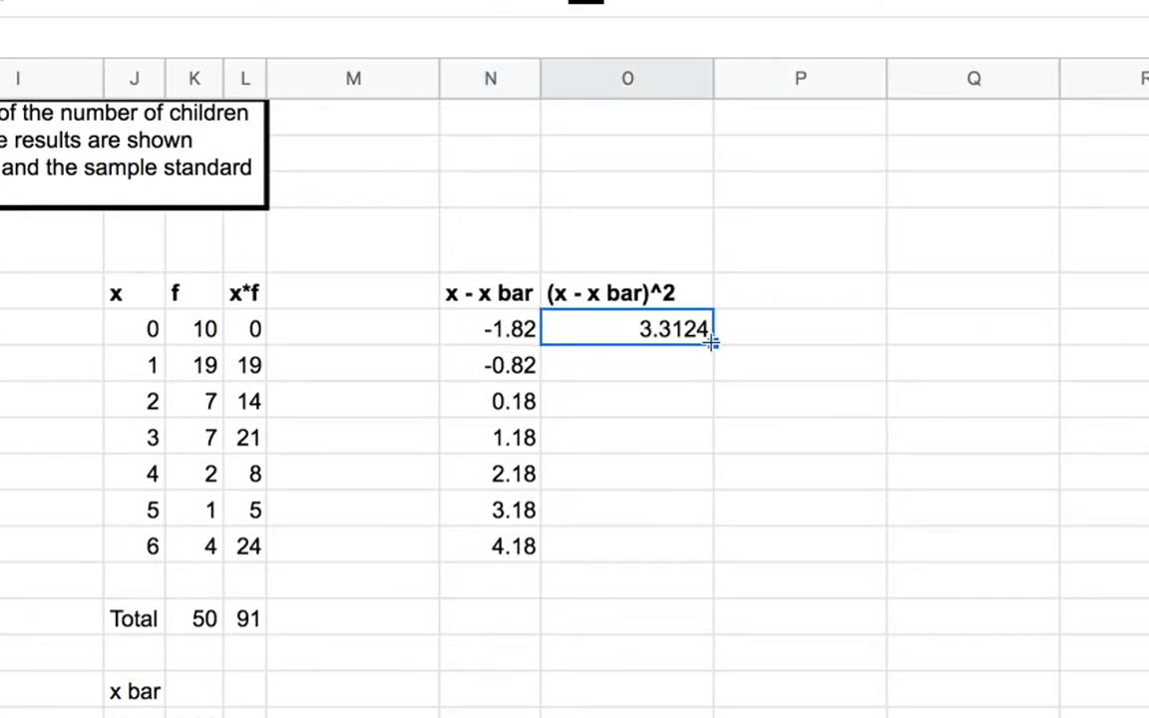
pyautogui.moveTo(712, 342); pyautogui.dragTo(703, 546)
pyautogui.moveTo(634, 432); pyautogui.dragTo(635, 433)
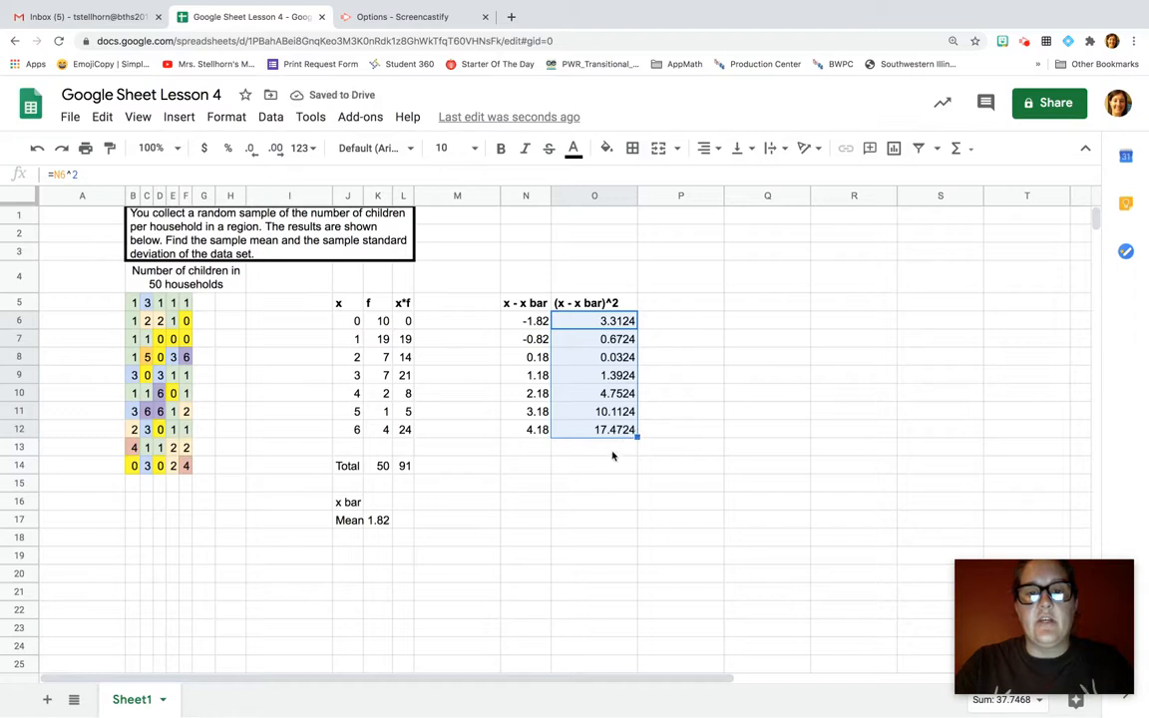
# - Total the squared deviations in cell O14 with =SUM(O6:O12)
pyautogui.click(599, 465)
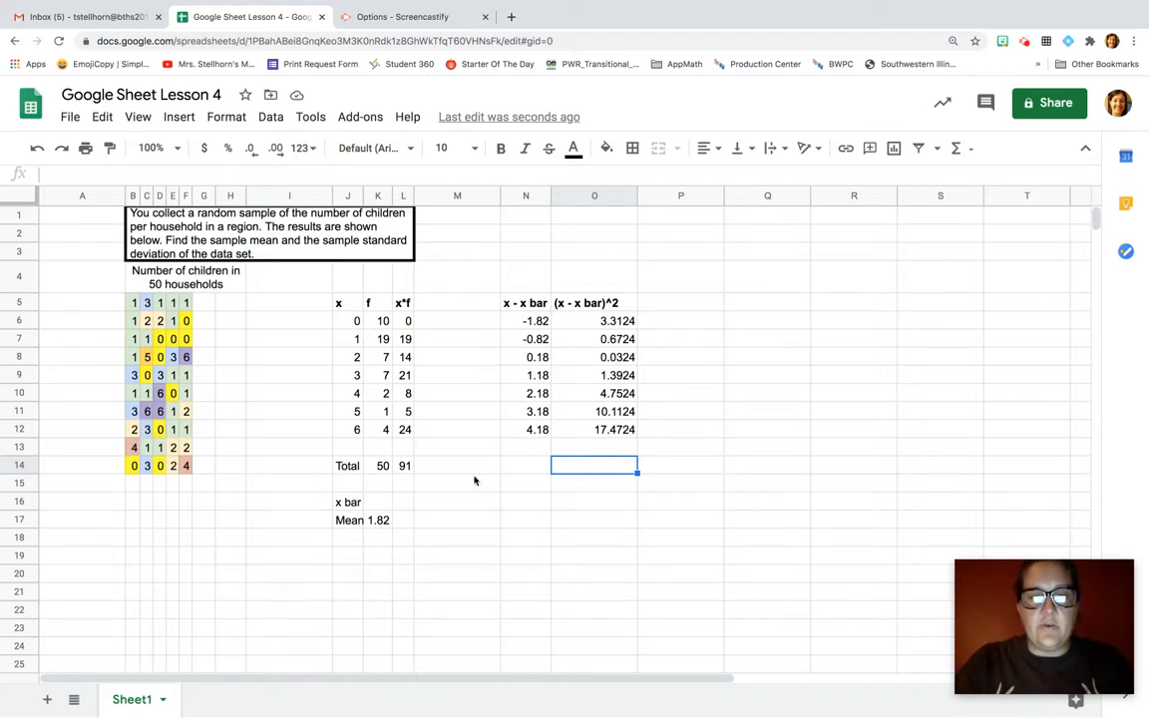
pyautogui.write('=SUM')
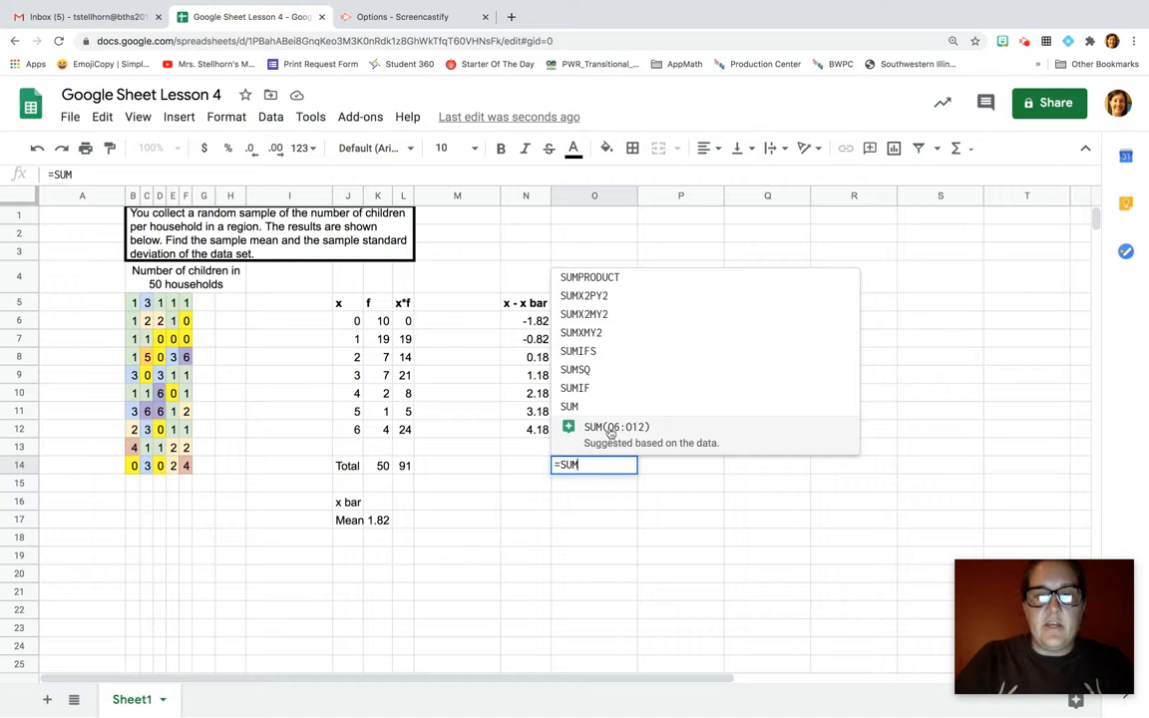
pyautogui.click(615, 426)
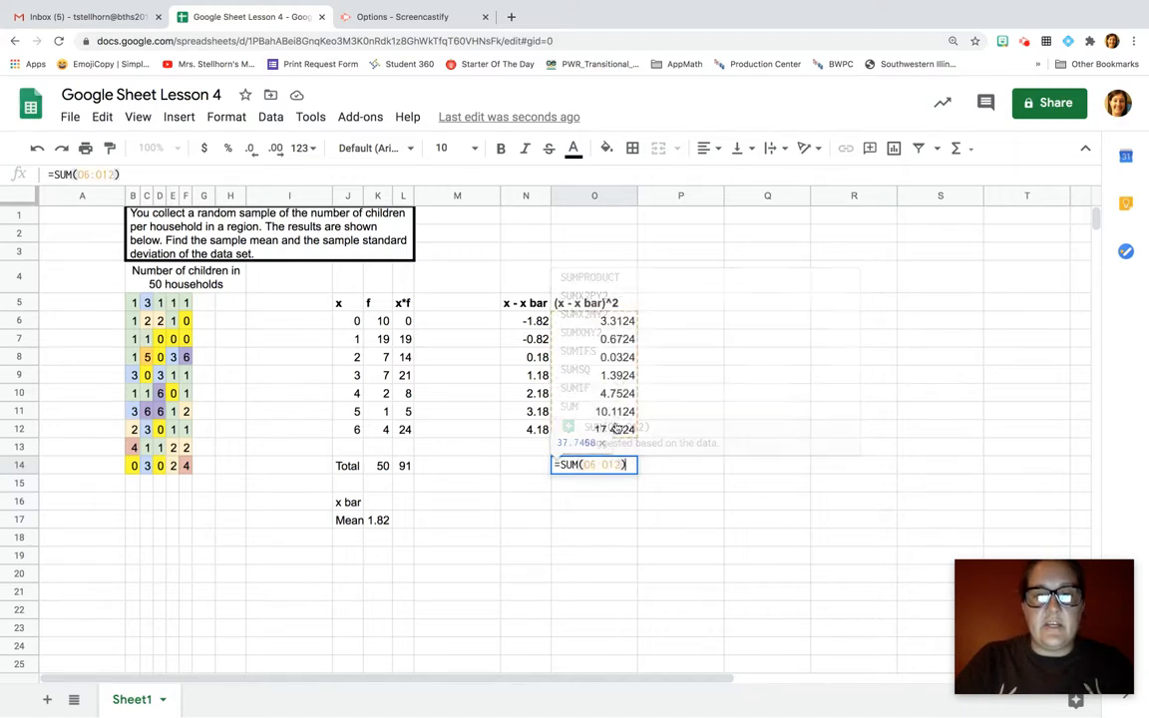
pyautogui.press('Return')
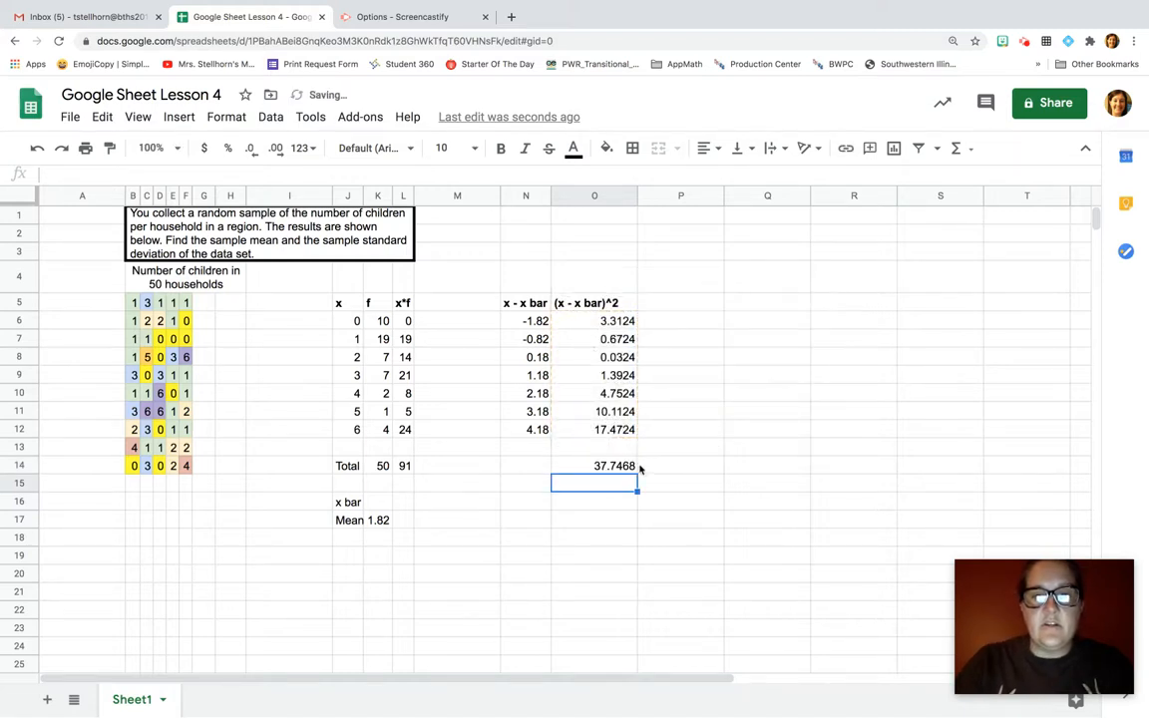
# - Label cell N16 Variance and compute it in O16 by dividing the squared-deviation total by the frequency total with =O14/K14
pyautogui.click(532, 505)
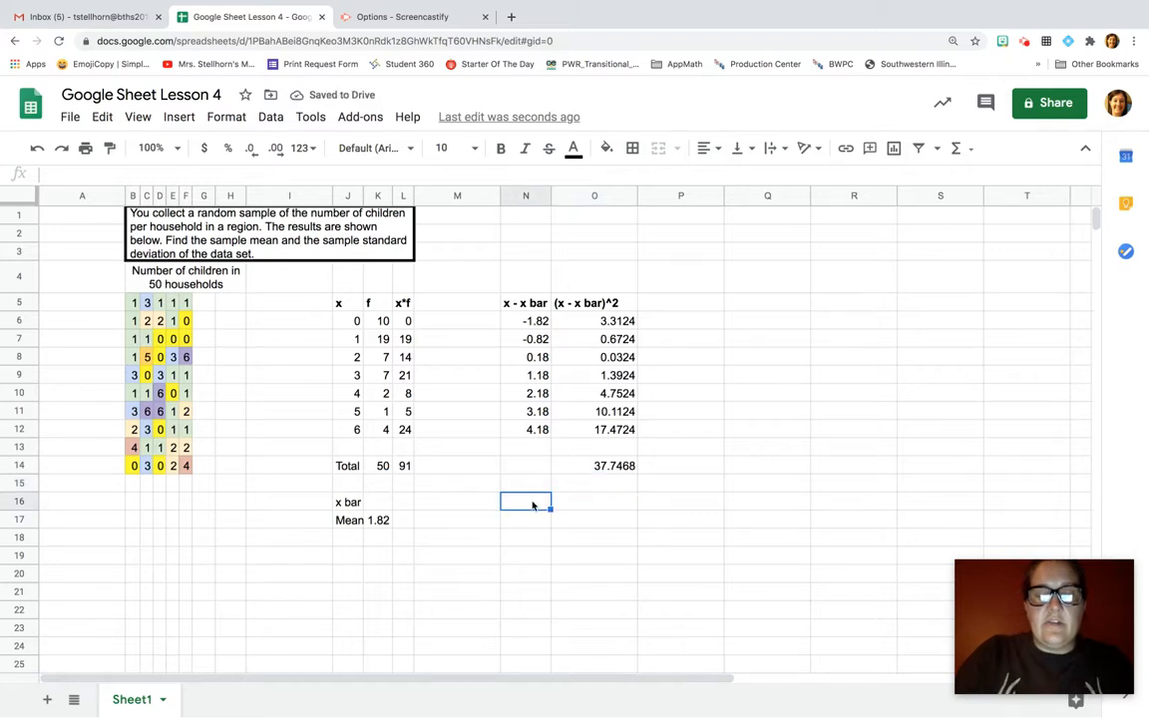
pyautogui.write('Variance')
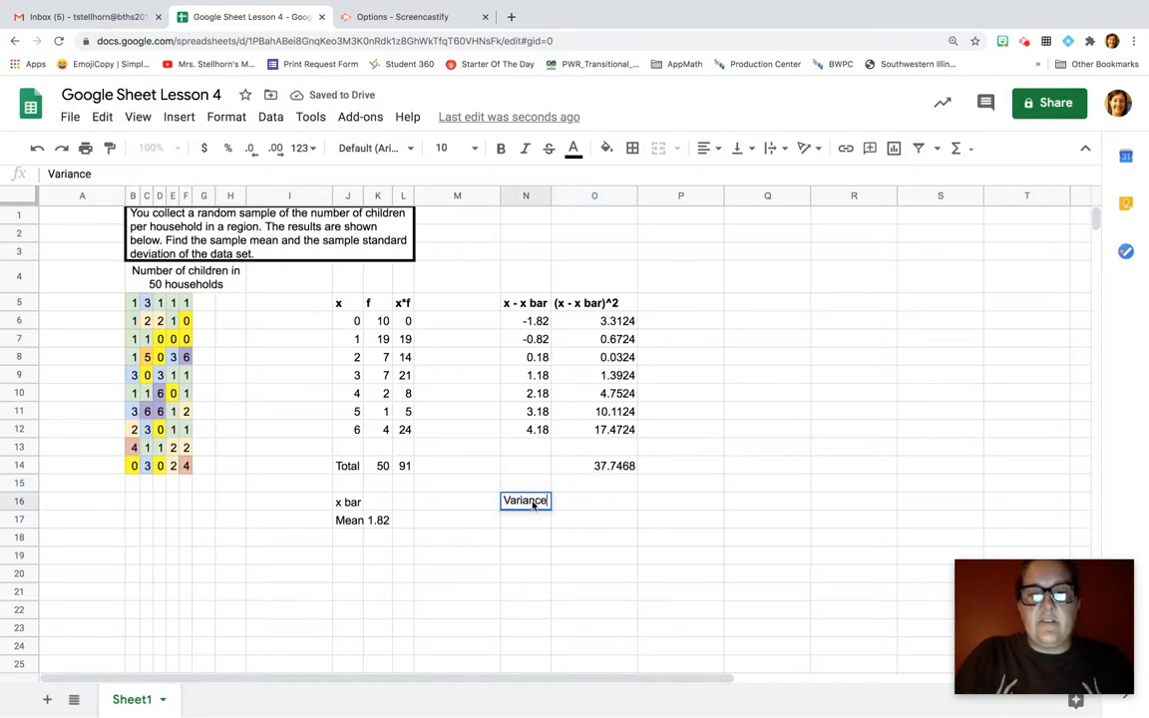
pyautogui.press('Tab')
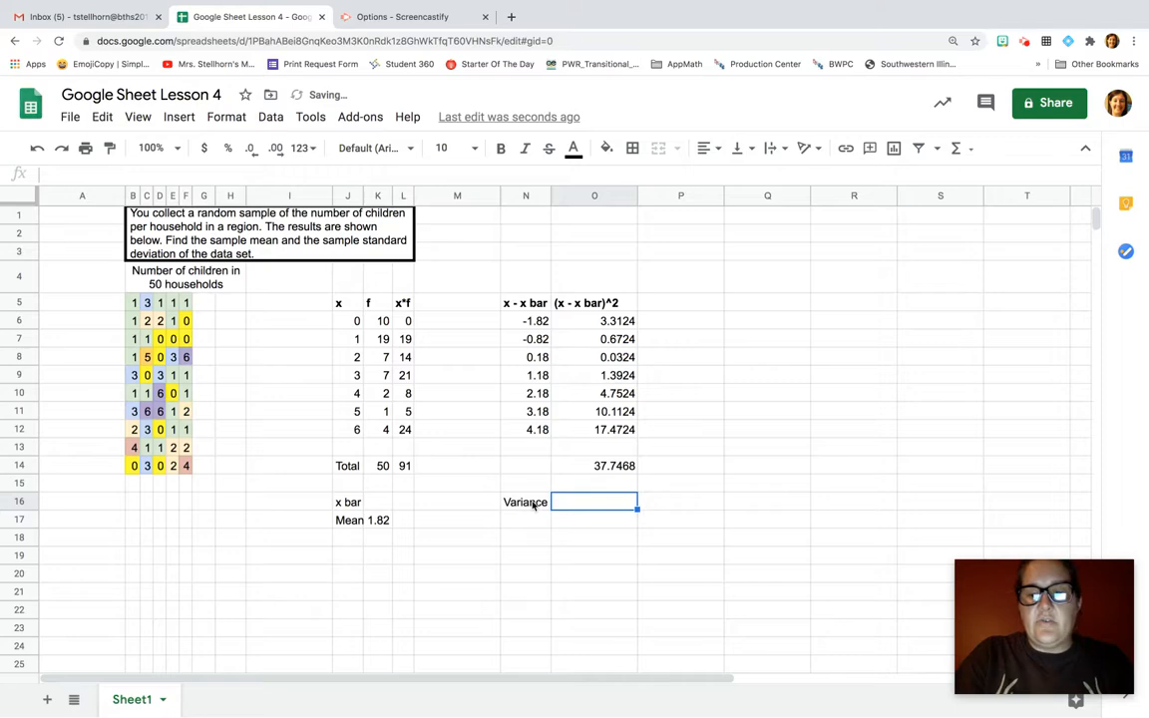
pyautogui.write('=')
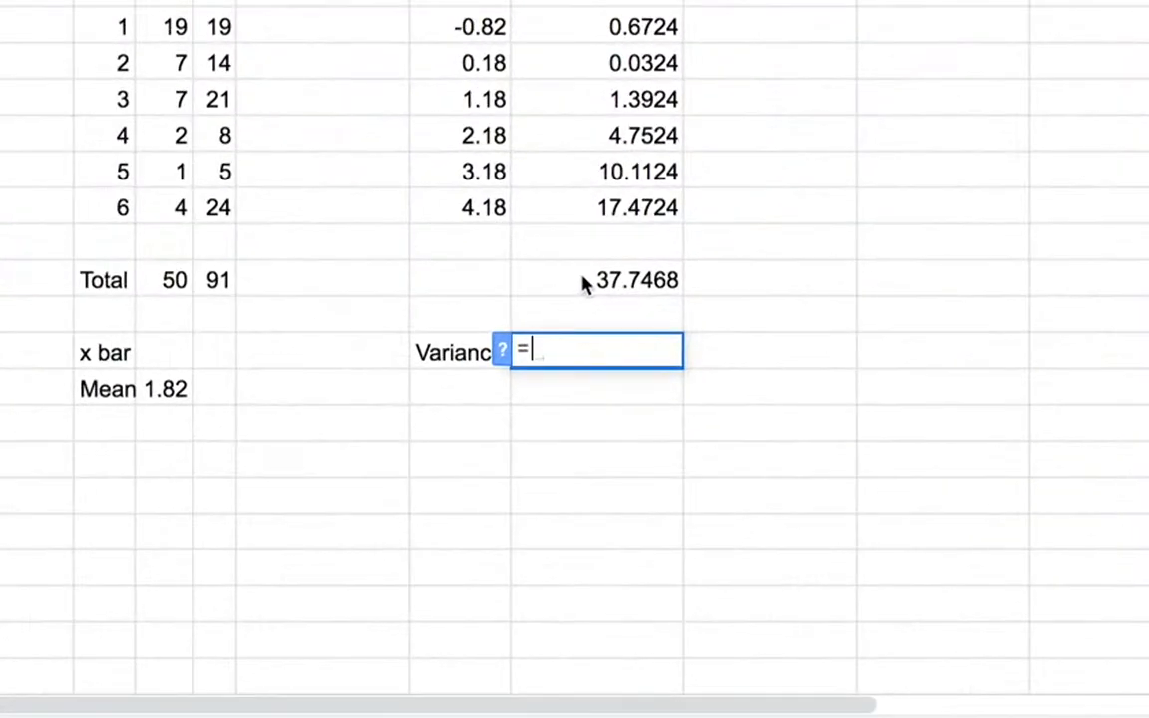
pyautogui.click(586, 284)
pyautogui.write('/')
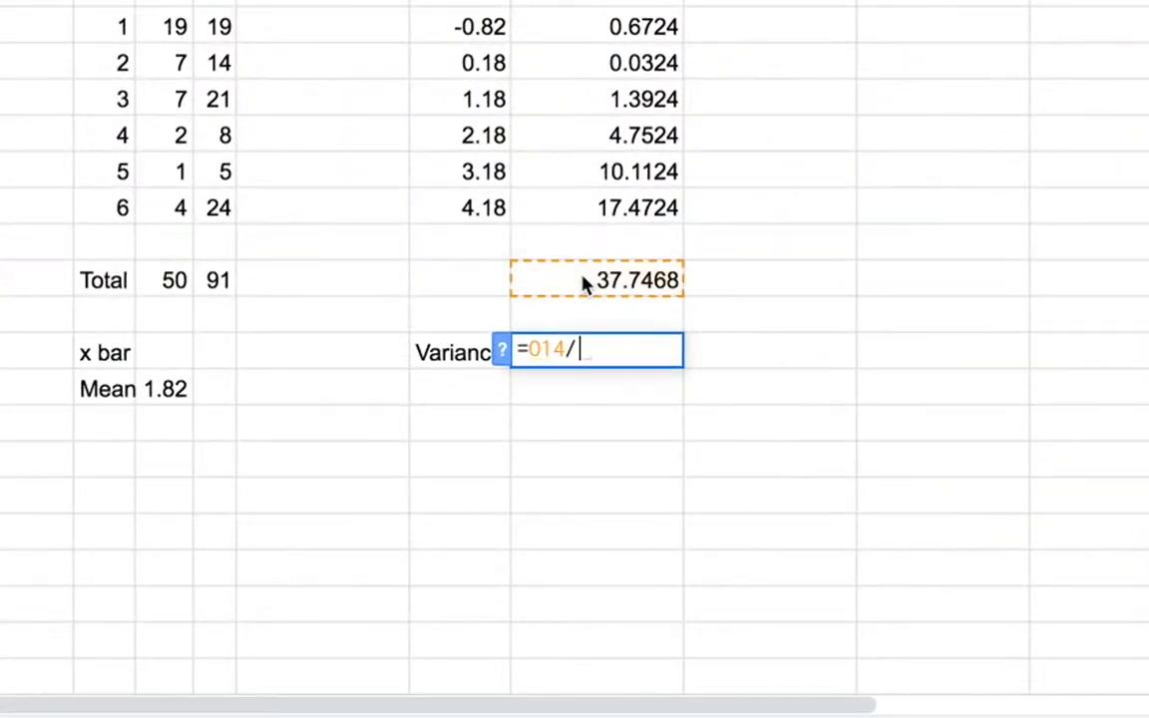
pyautogui.click(170, 282)
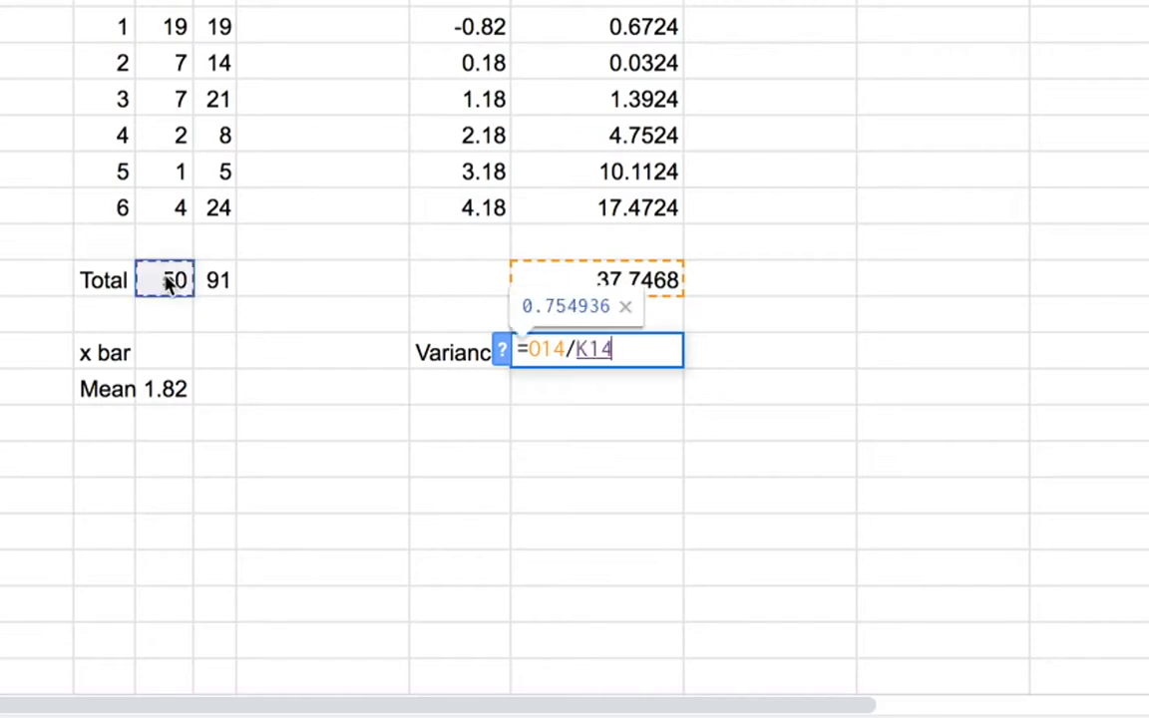
pyautogui.press('Return')
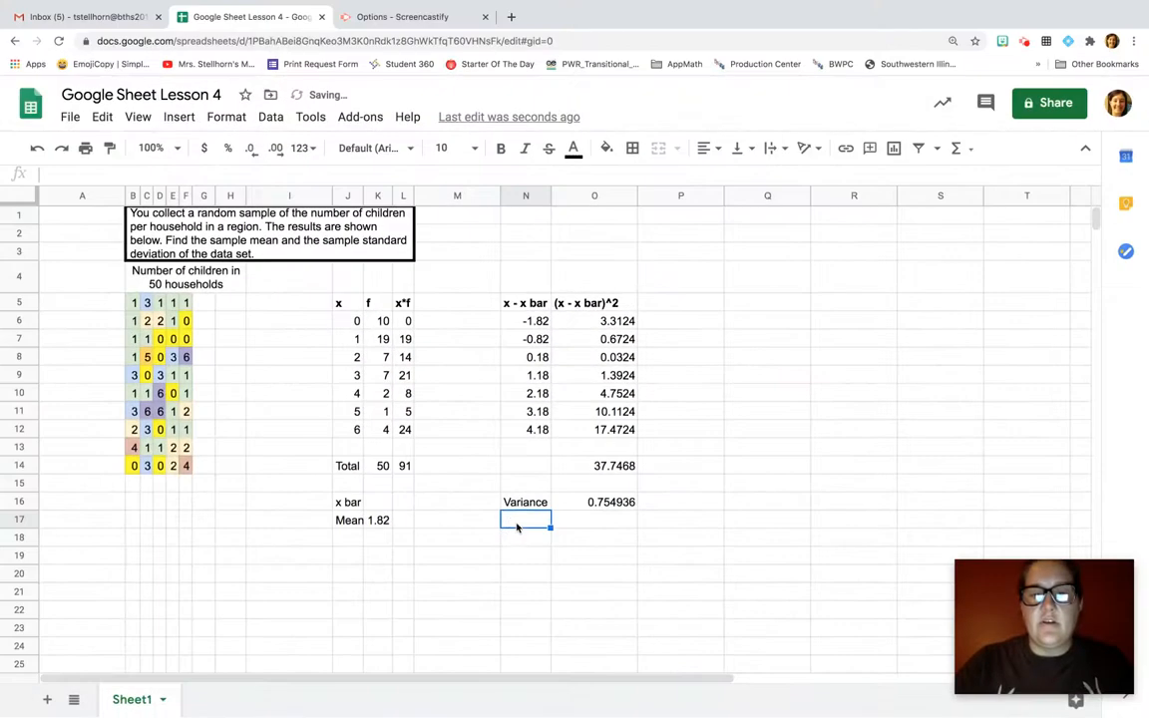
# - Label cell M18 Standard Deviation and calculate it in O18 as the square root of the variance with =sqrt(O16)
pyautogui.click(458, 539)
pyautogui.write('Standard Deviation')
pyautogui.press('Return')
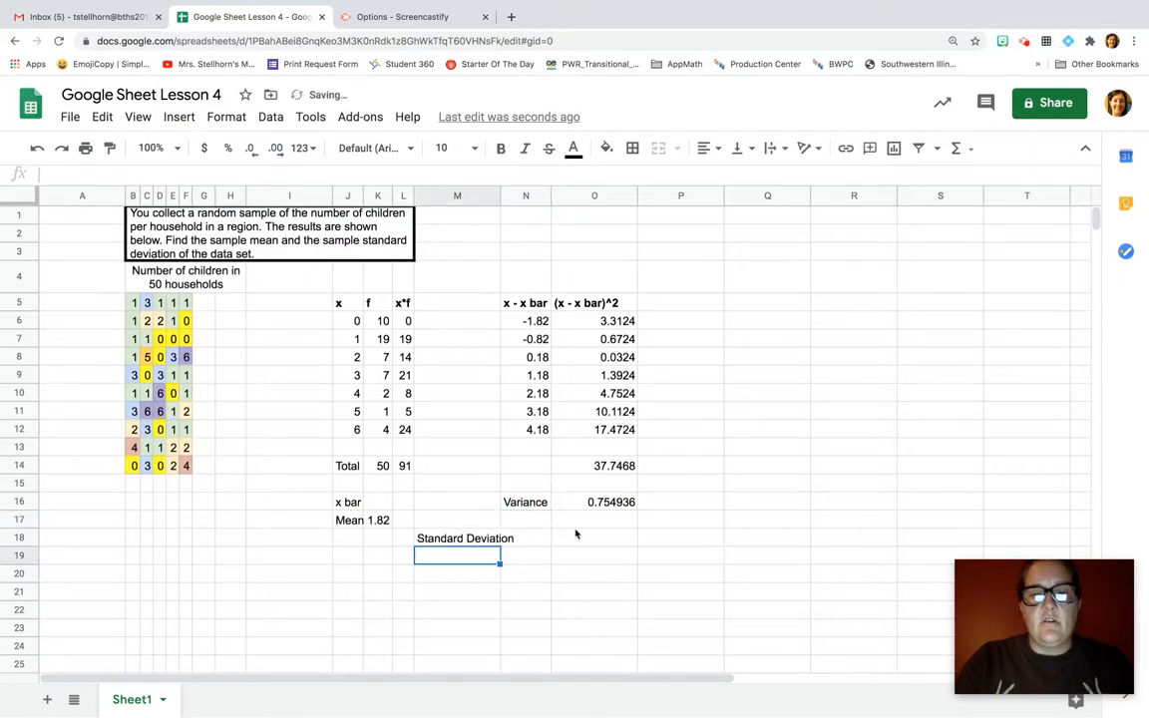
pyautogui.click(575, 534)
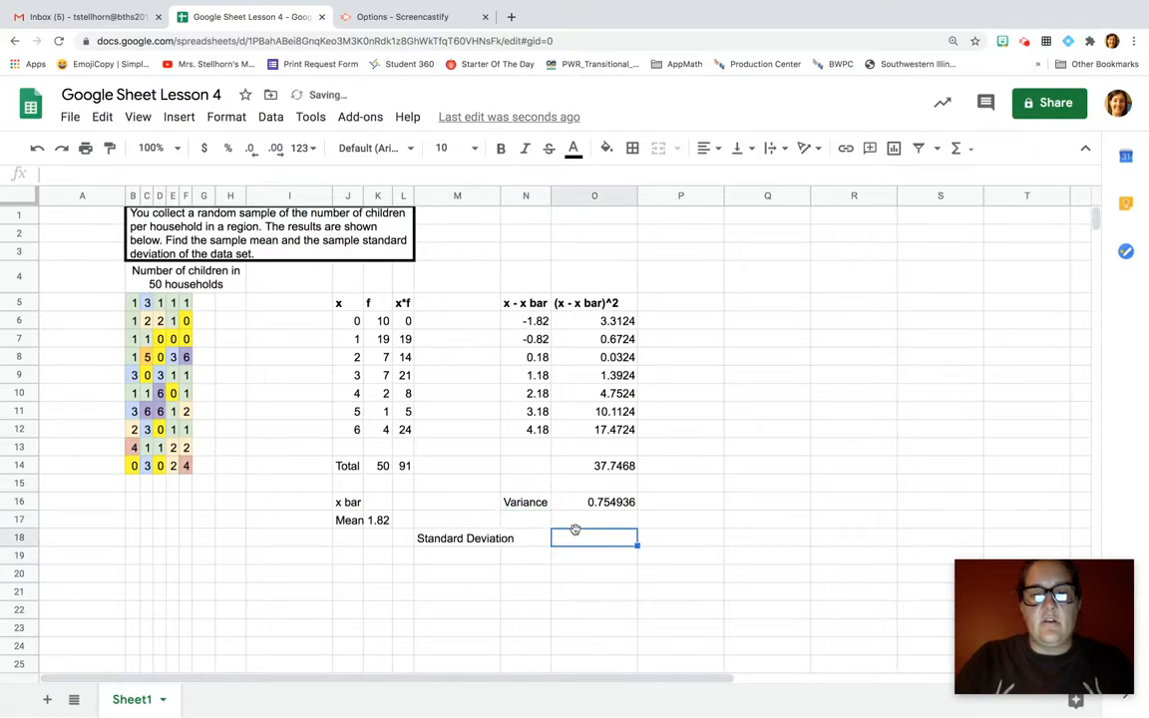
pyautogui.write('=')
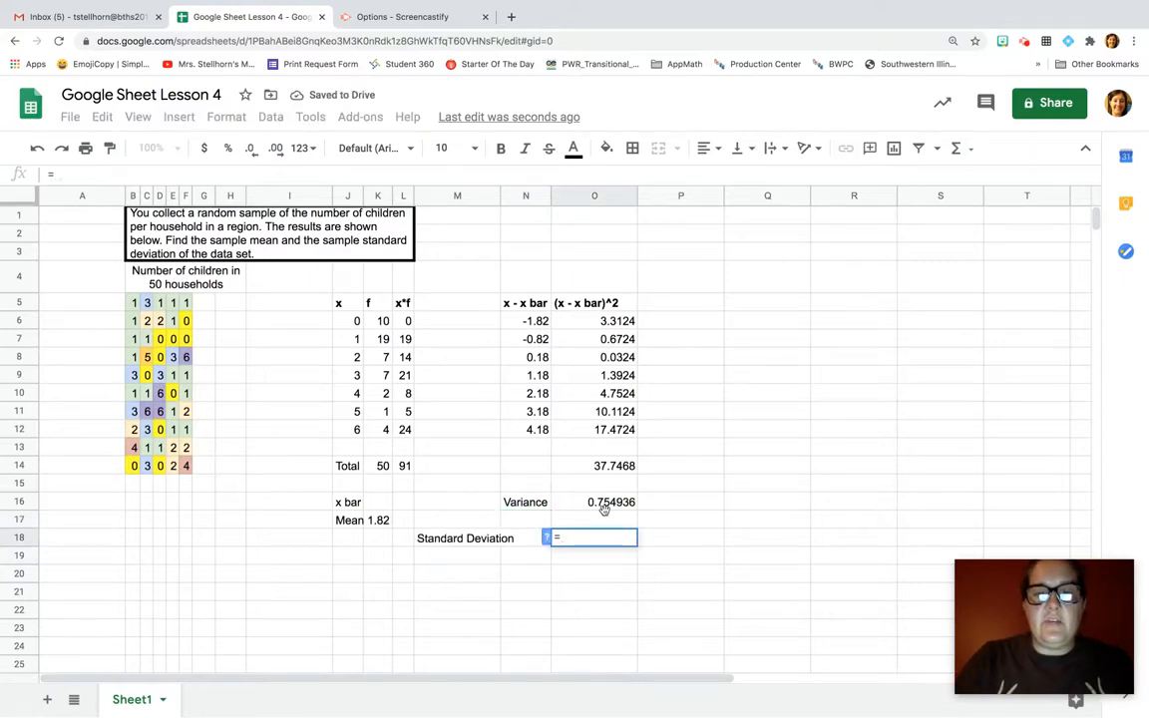
pyautogui.write('sqr')
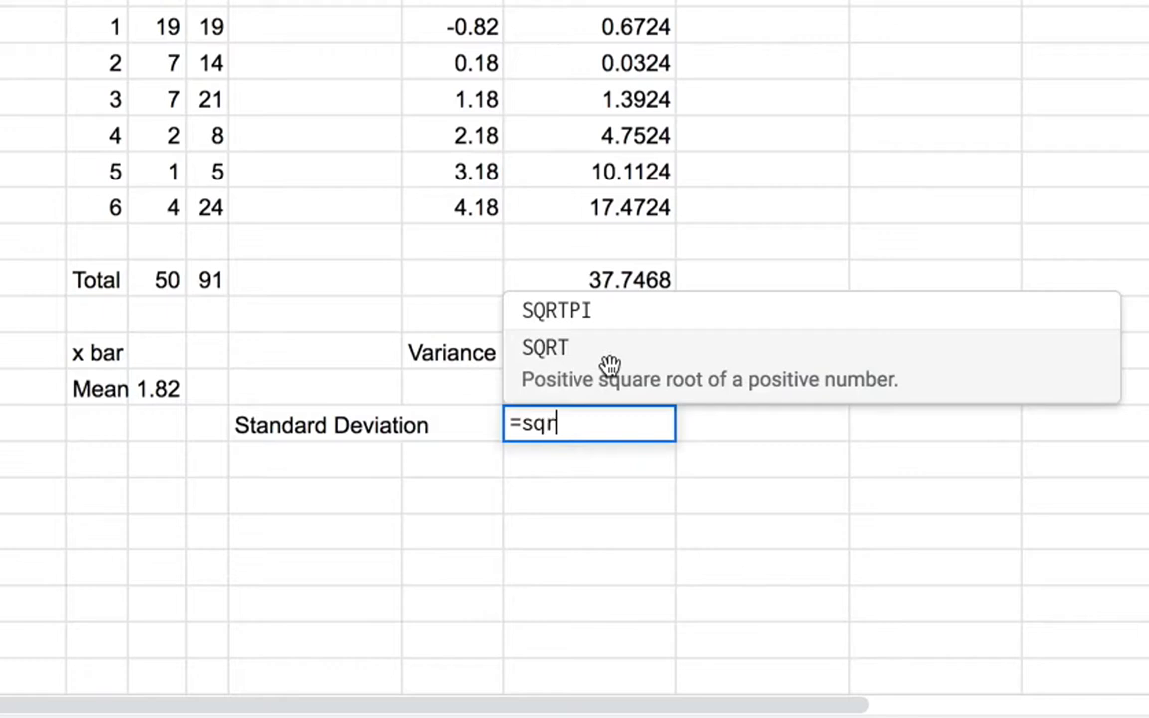
pyautogui.write('t(')
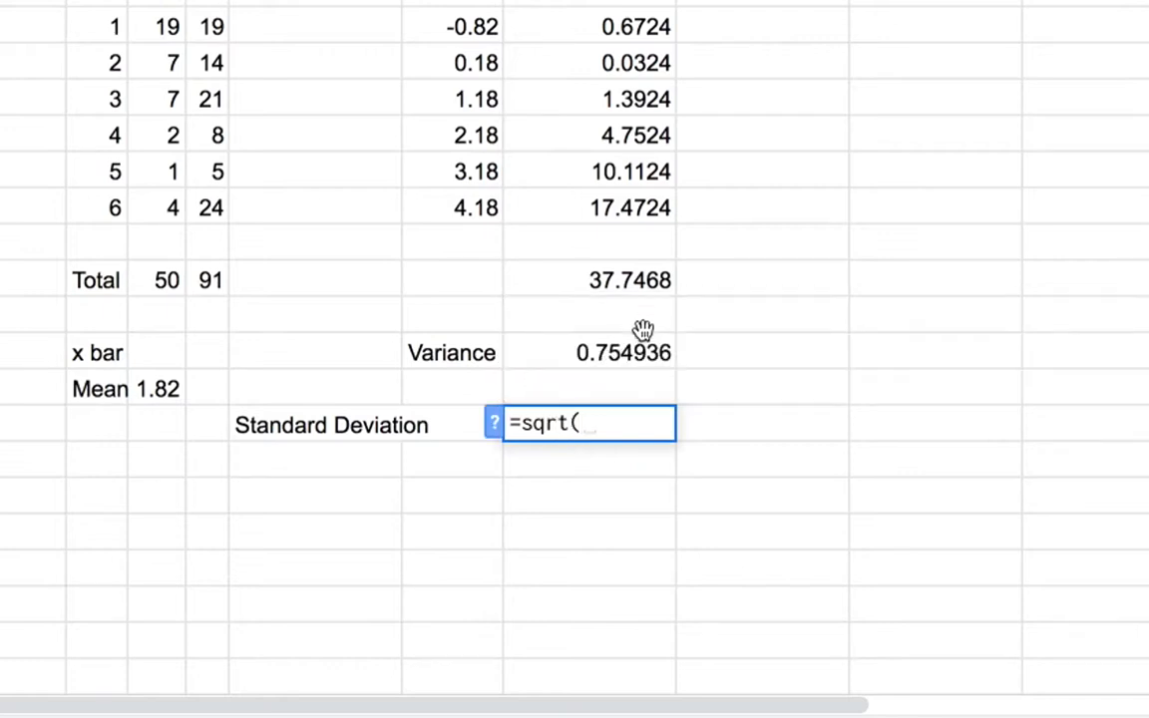
pyautogui.click(620, 349)
pyautogui.write(')')
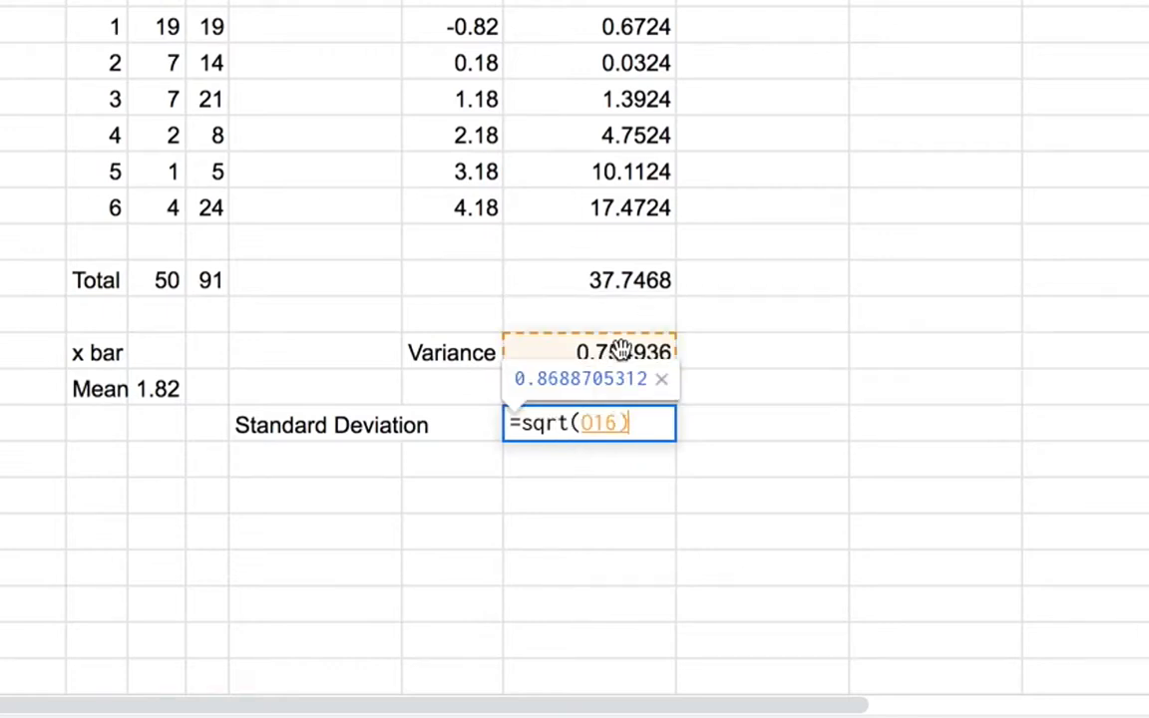
pyautogui.press('Return')
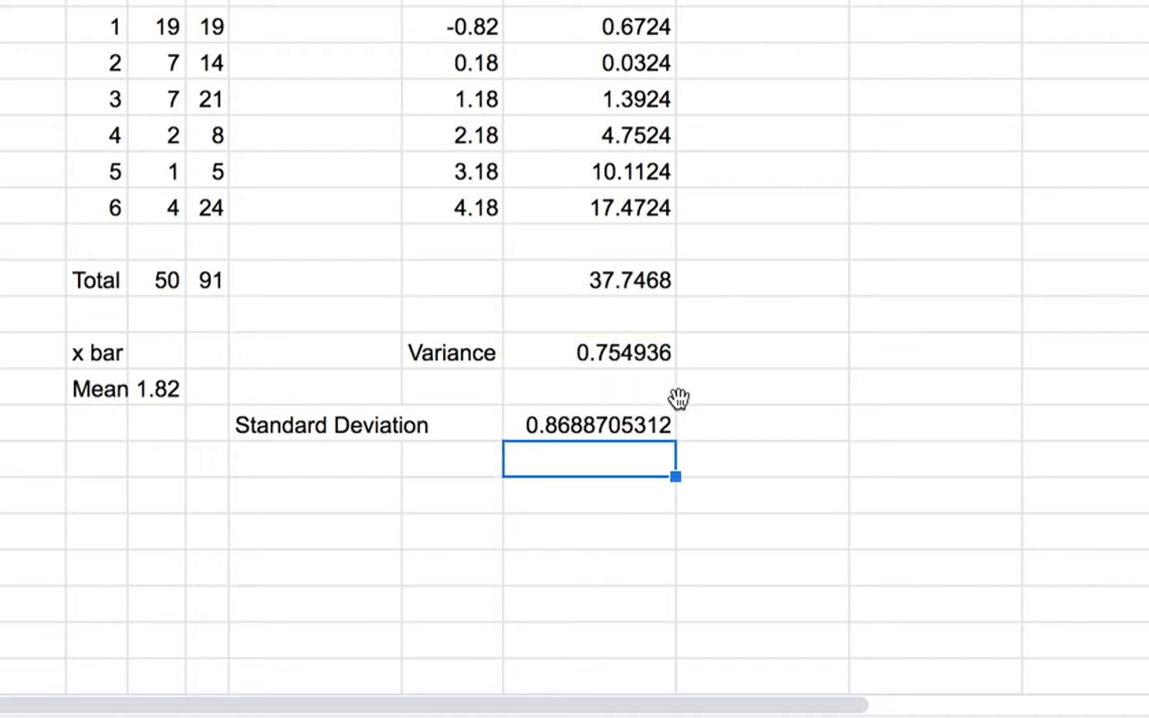